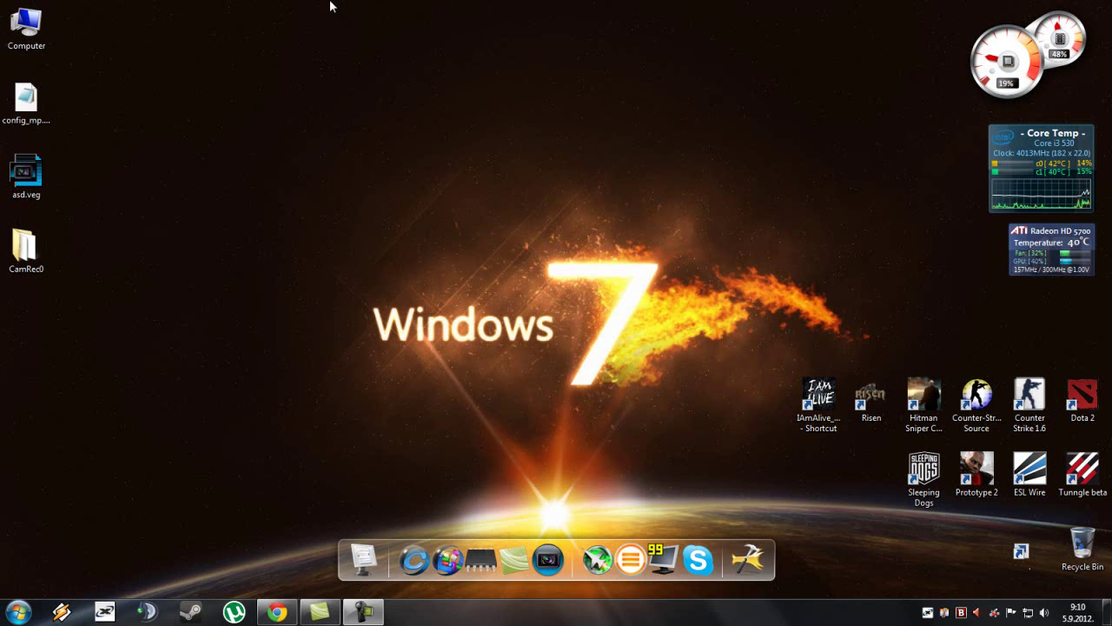
left_click(278, 615)
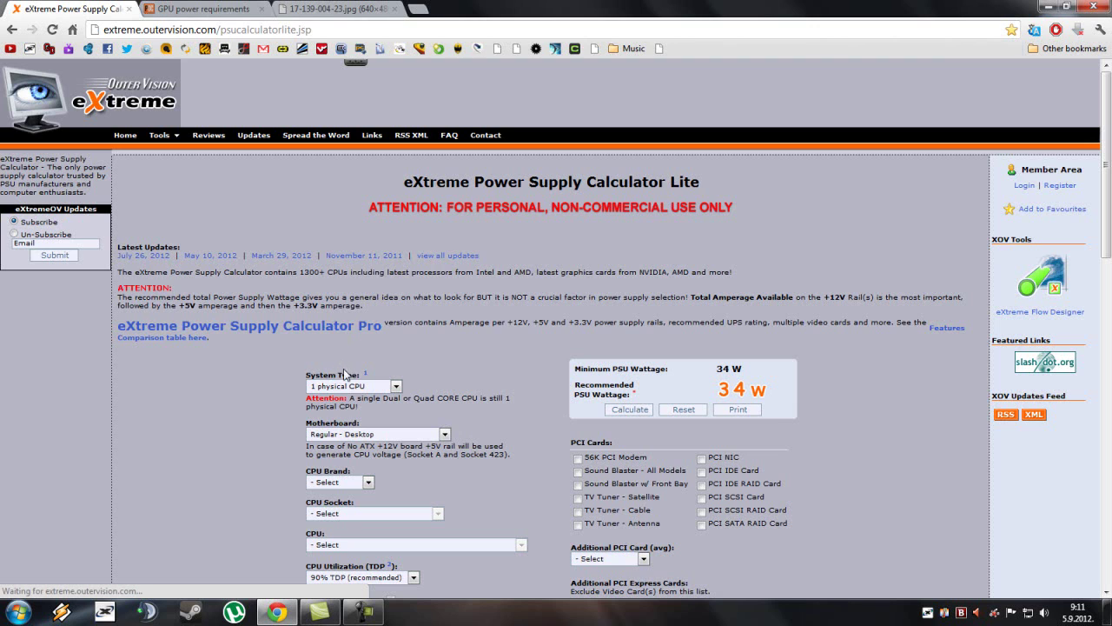
scroll(231, 313, "down", 2)
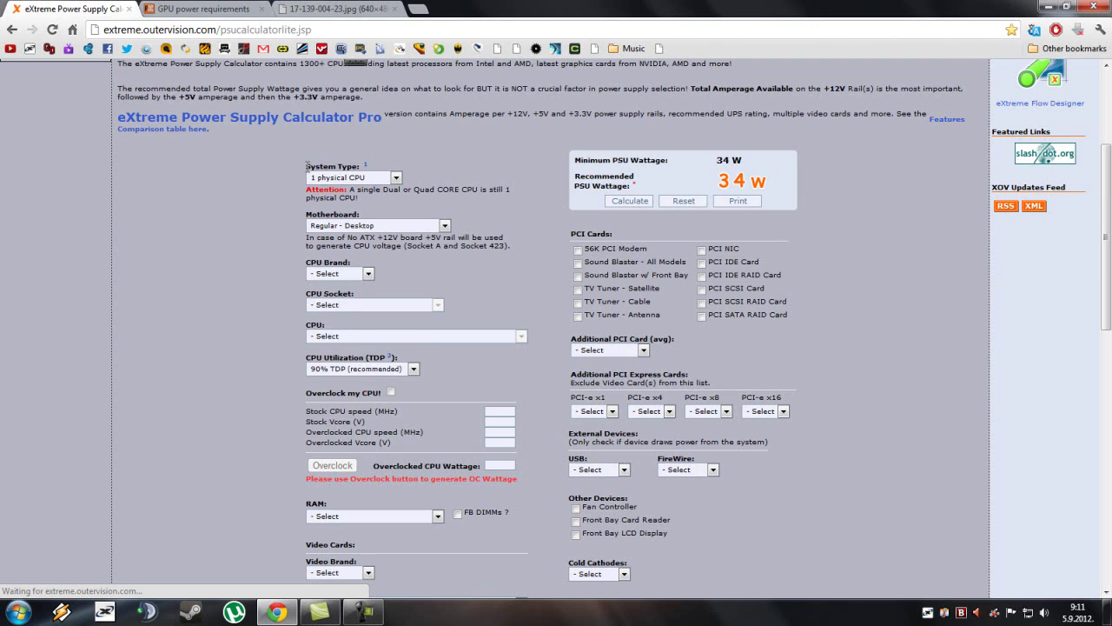
left_click(347, 179)
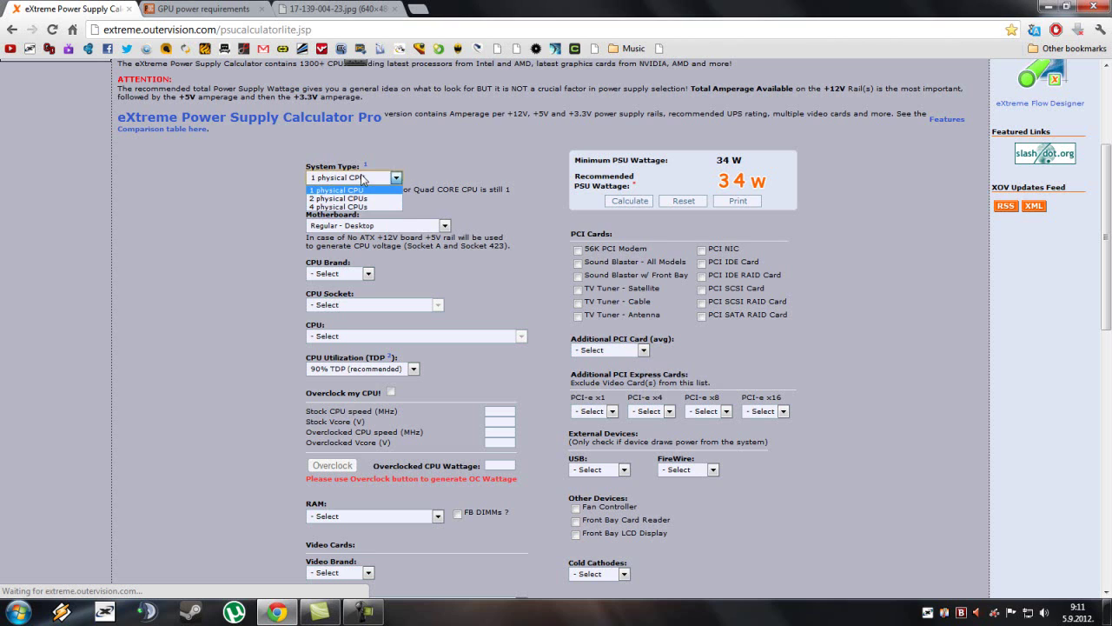
left_click(396, 177)
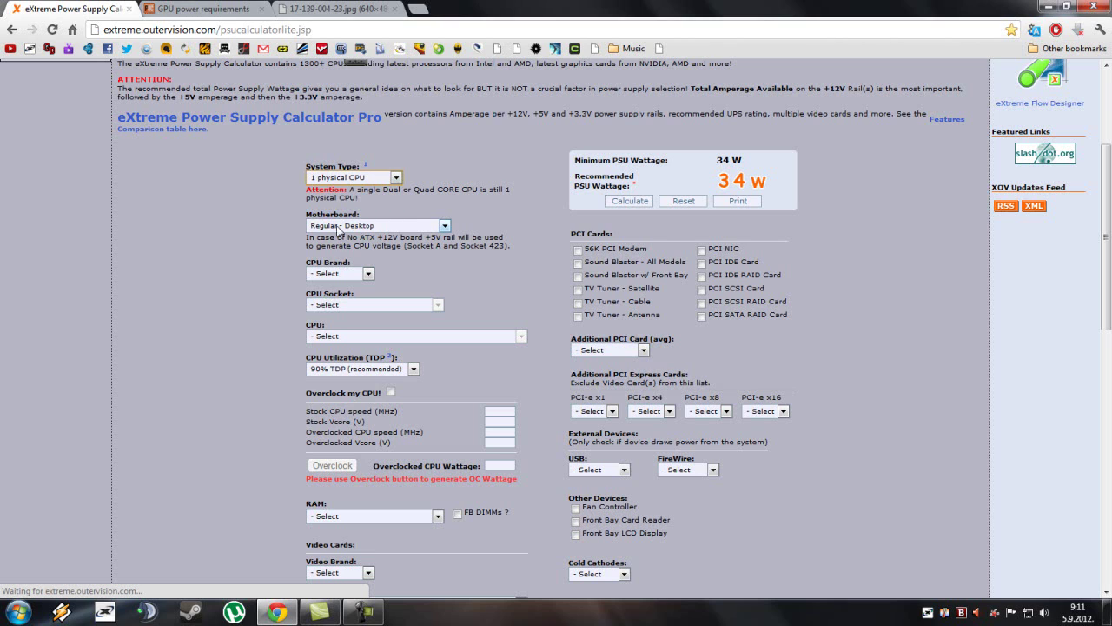
left_click(433, 228)
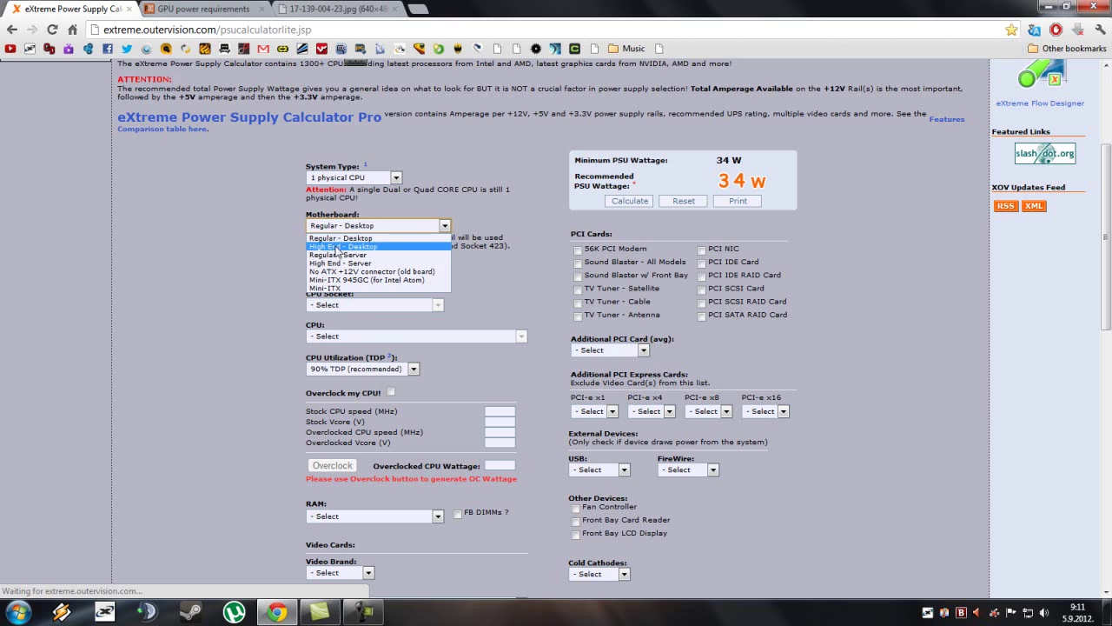
left_click(386, 238)
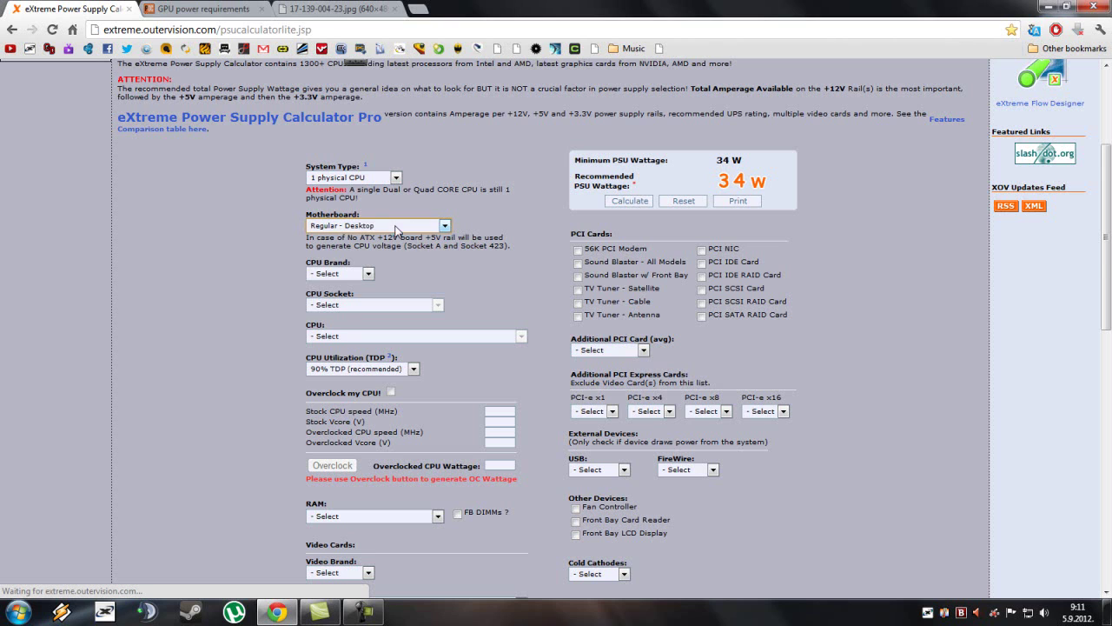
scroll(476, 294, "down", 1)
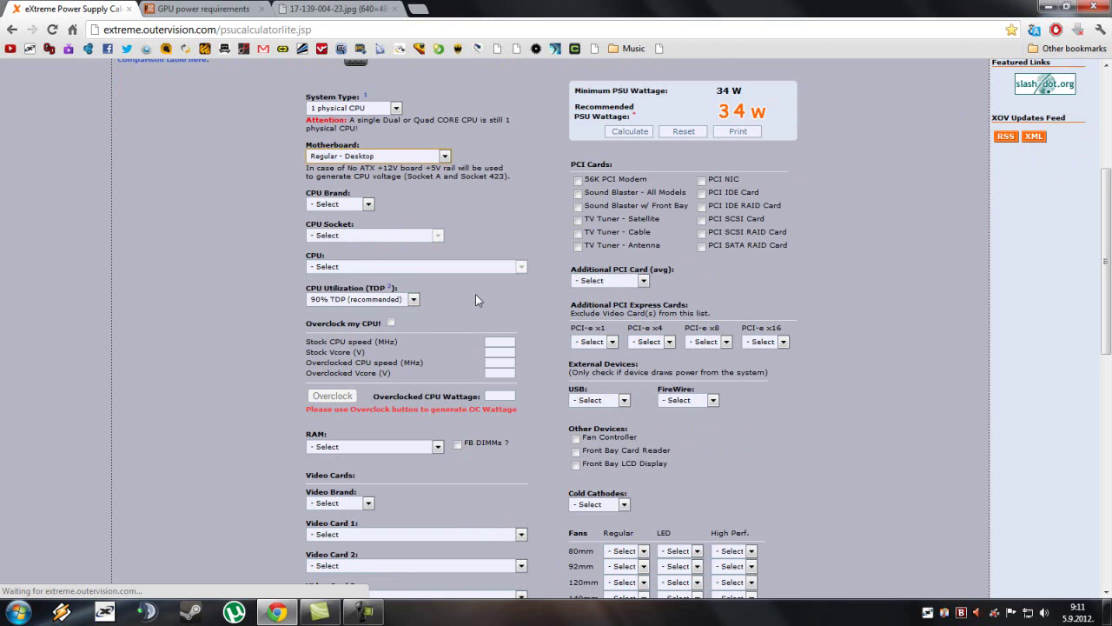
Choose Intel as the CPU brand and Socket LGA 1156 as the CPU socket
left_click(351, 205)
left_click(330, 232)
left_click(366, 233)
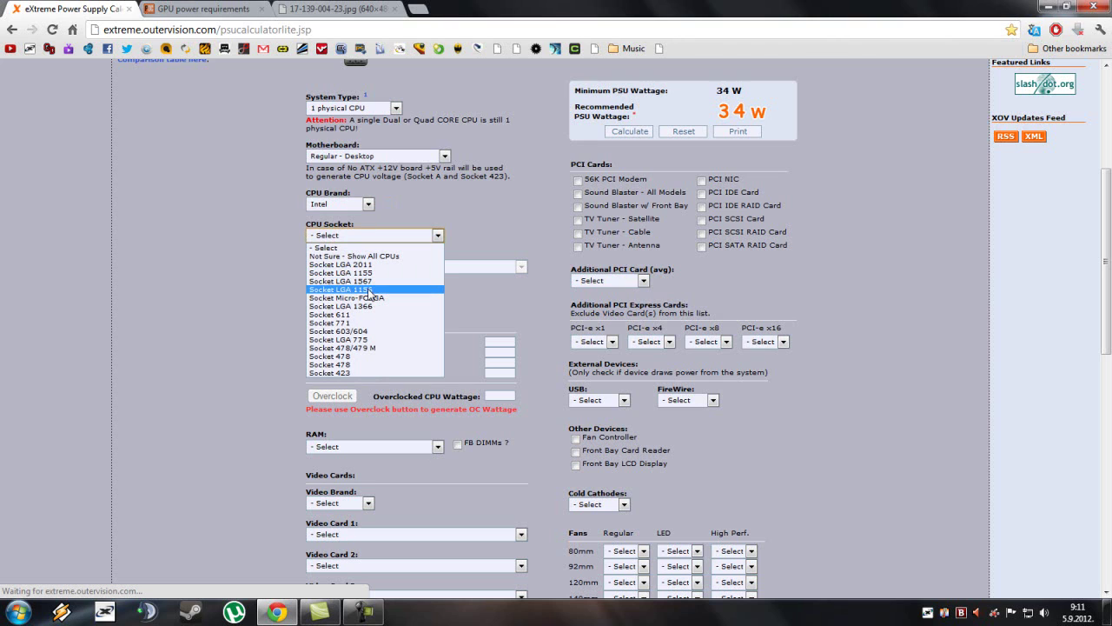
left_click(367, 292)
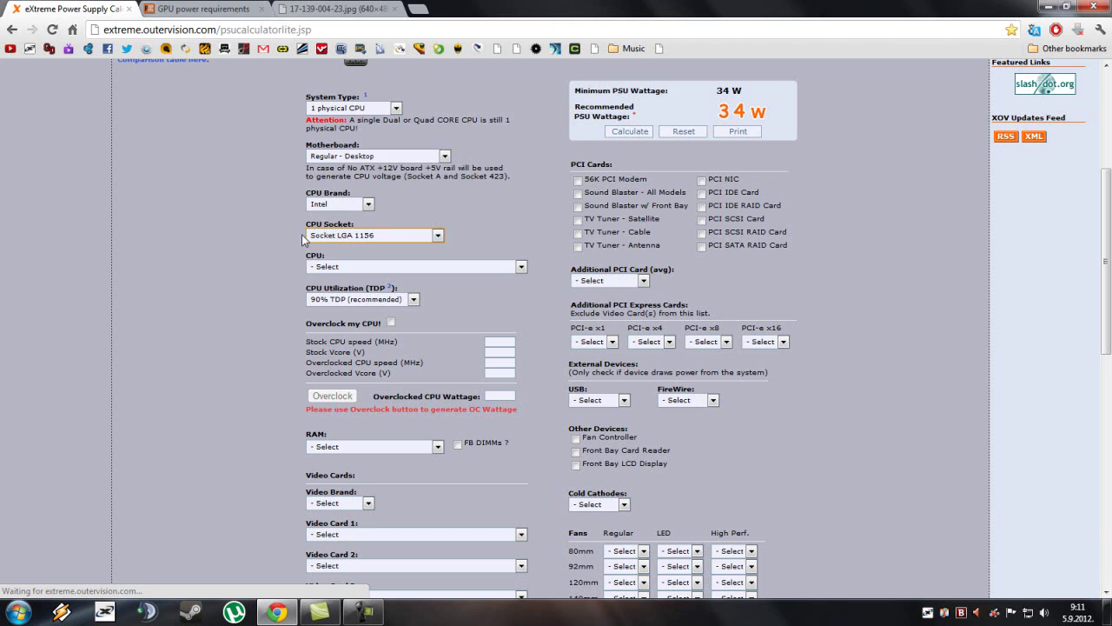
scroll(507, 270, "down", 3)
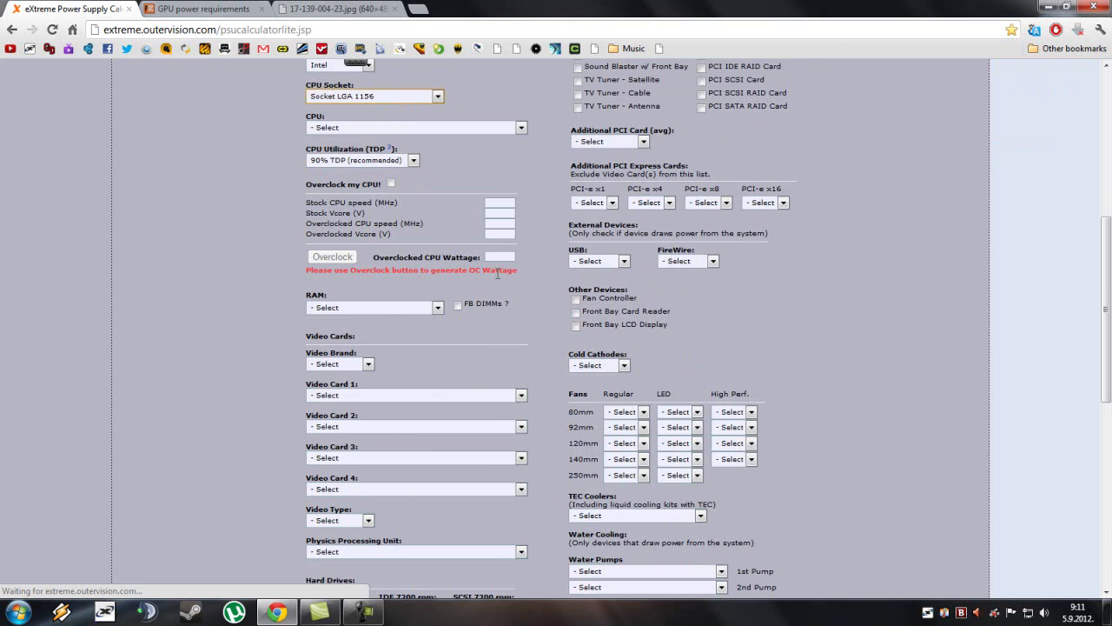
Select the Intel Core i3-530 2933 MHz Clarkdale CPU and enable Overclock my CPU!
left_click(346, 128)
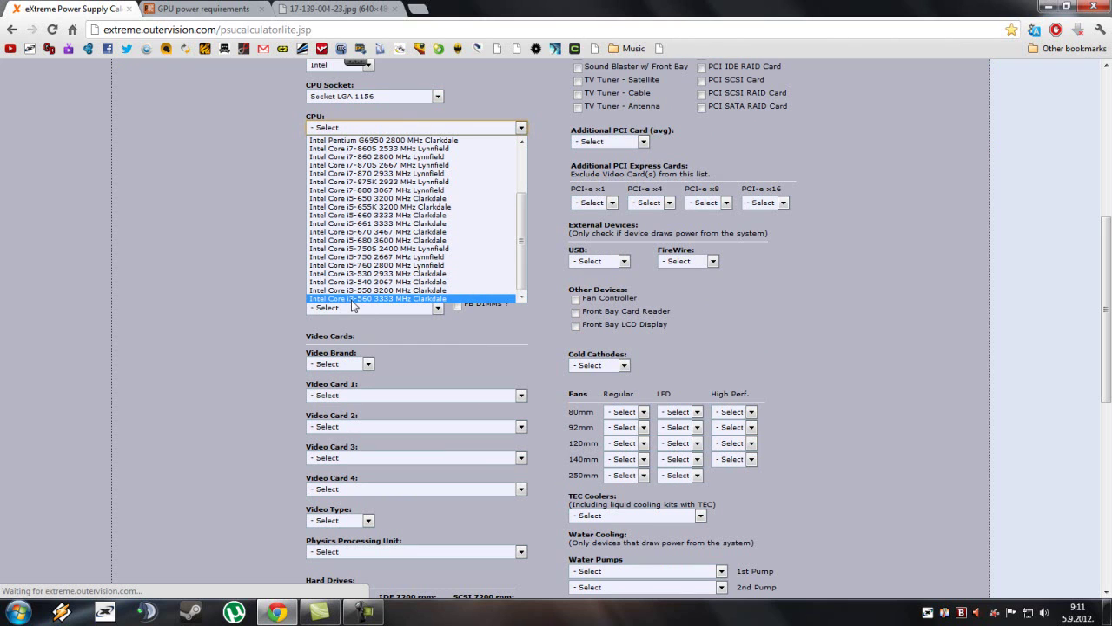
left_click(367, 275)
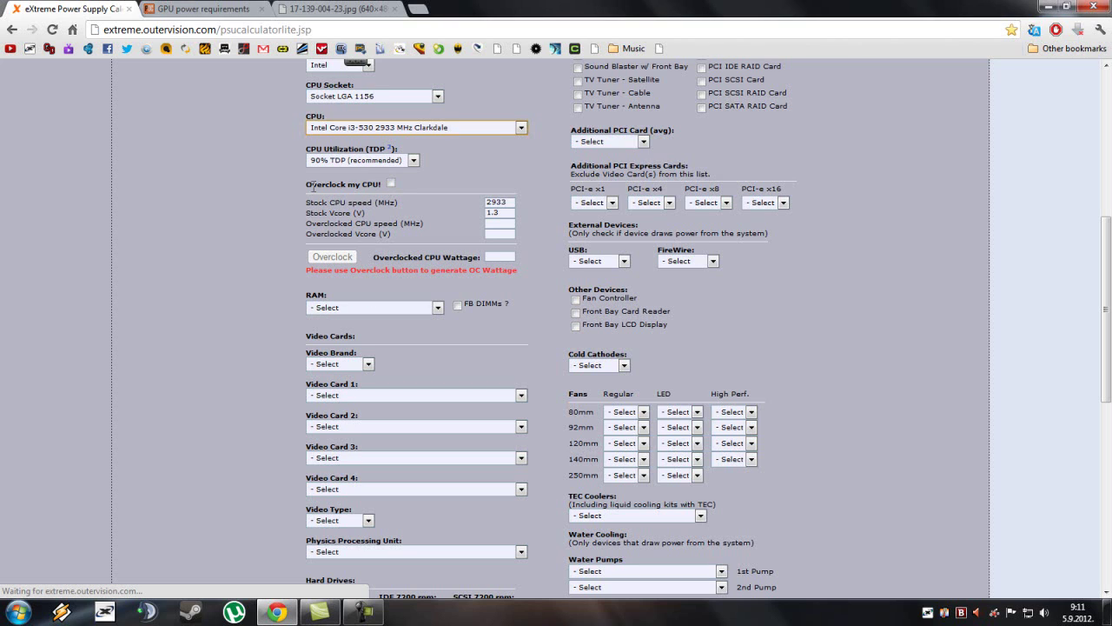
left_click_drag(307, 185, 392, 186)
left_click(392, 186)
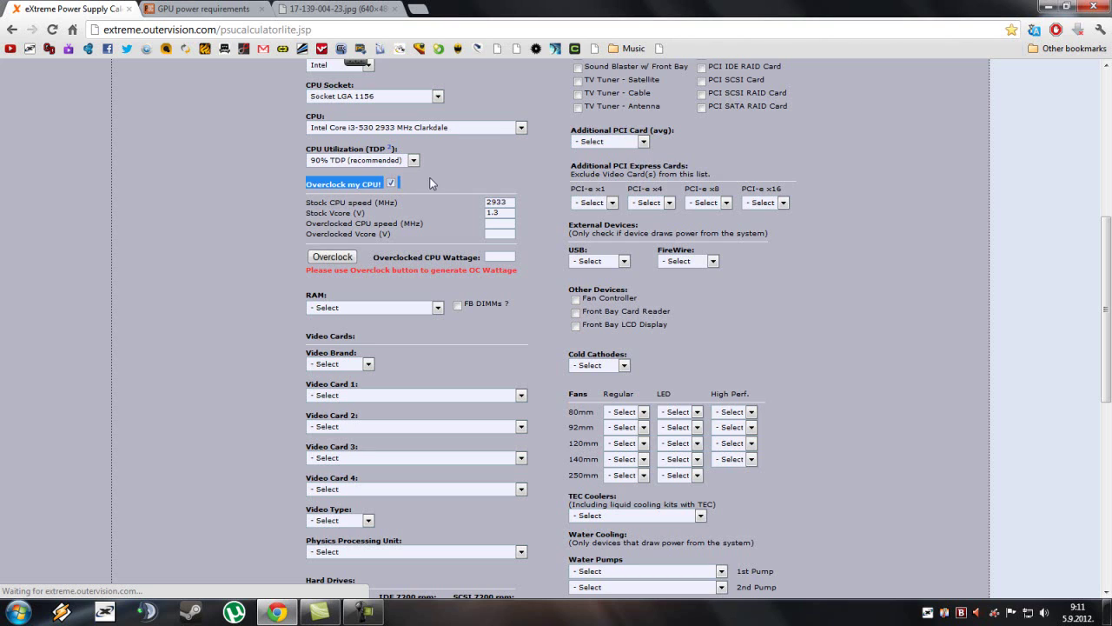
left_click(432, 178)
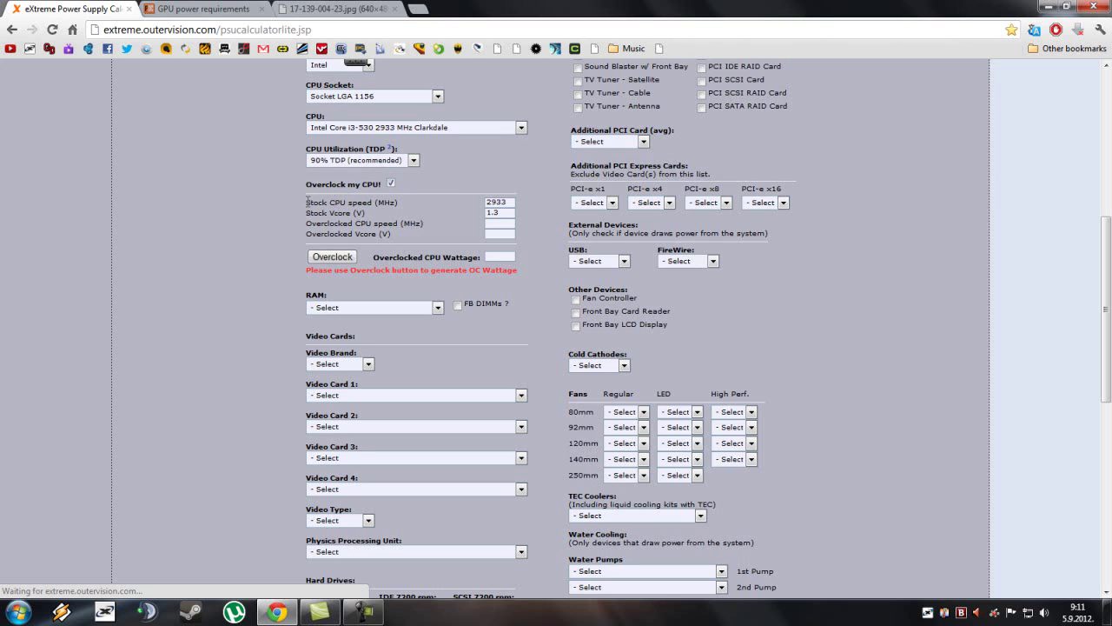
left_click_drag(307, 202, 374, 203)
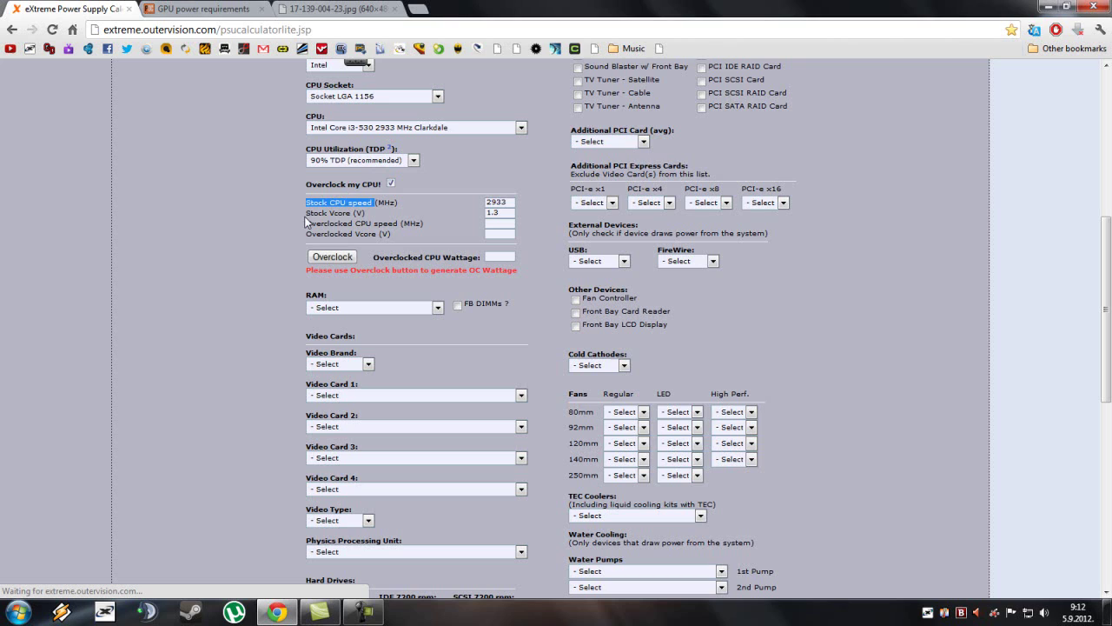
left_click_drag(307, 214, 363, 213)
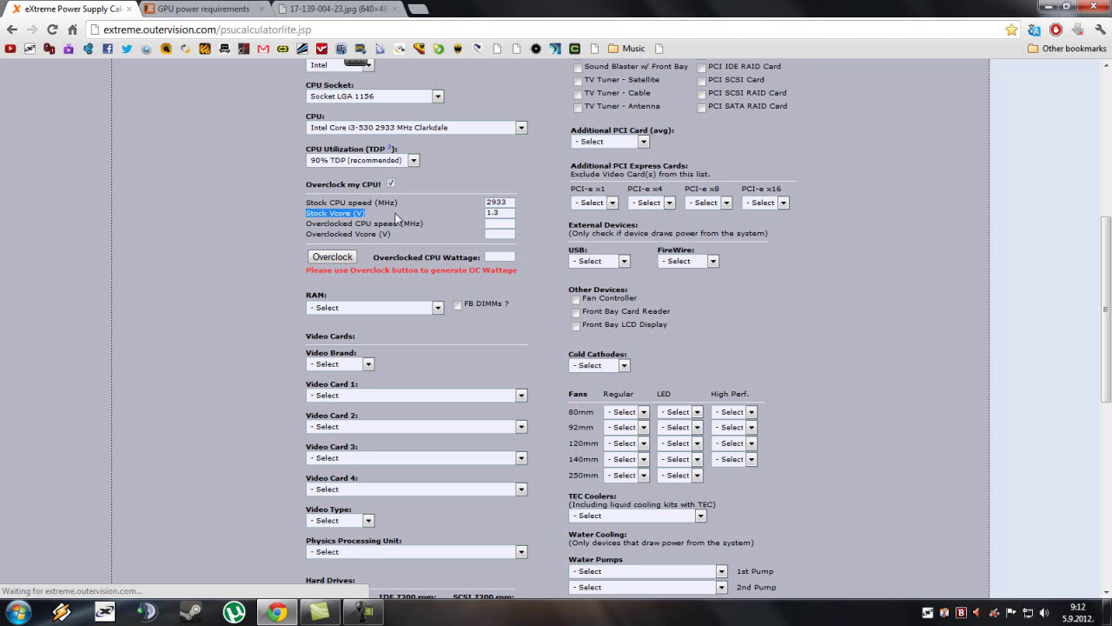
left_click(398, 217)
Overclock the CPU to 4012 MHz at 1.28 V, giving 97 W
left_click(489, 224)
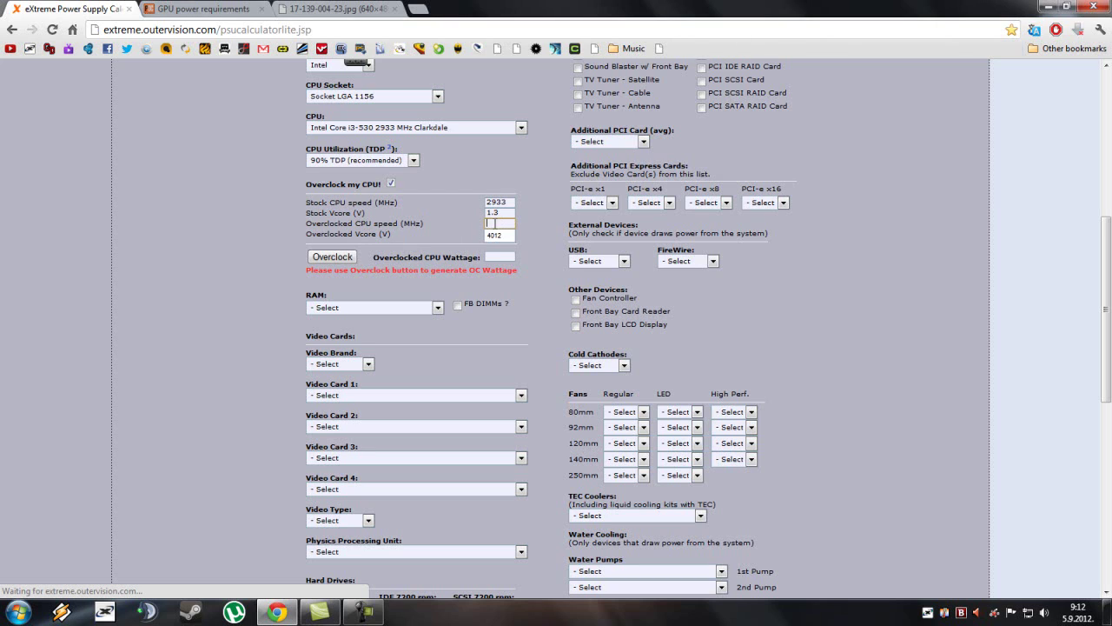
left_click(496, 236)
left_click(503, 246)
left_click(339, 260)
double_click(491, 257)
Set the memory to 2 Sticks DDR3 SDRAM
scroll(539, 285, "down", 2)
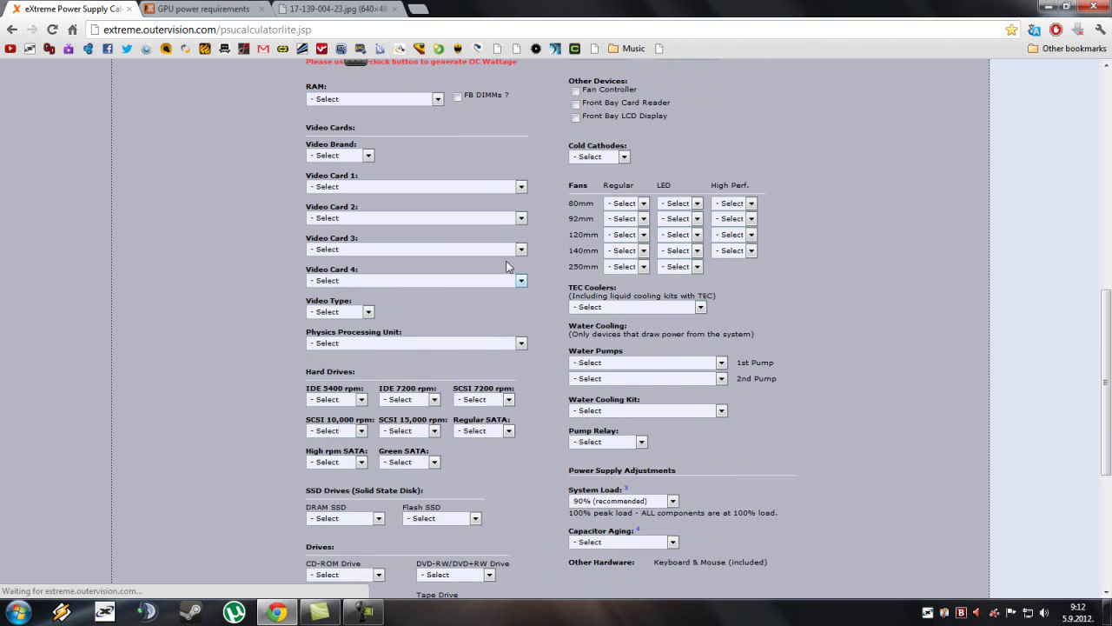
left_click(417, 101)
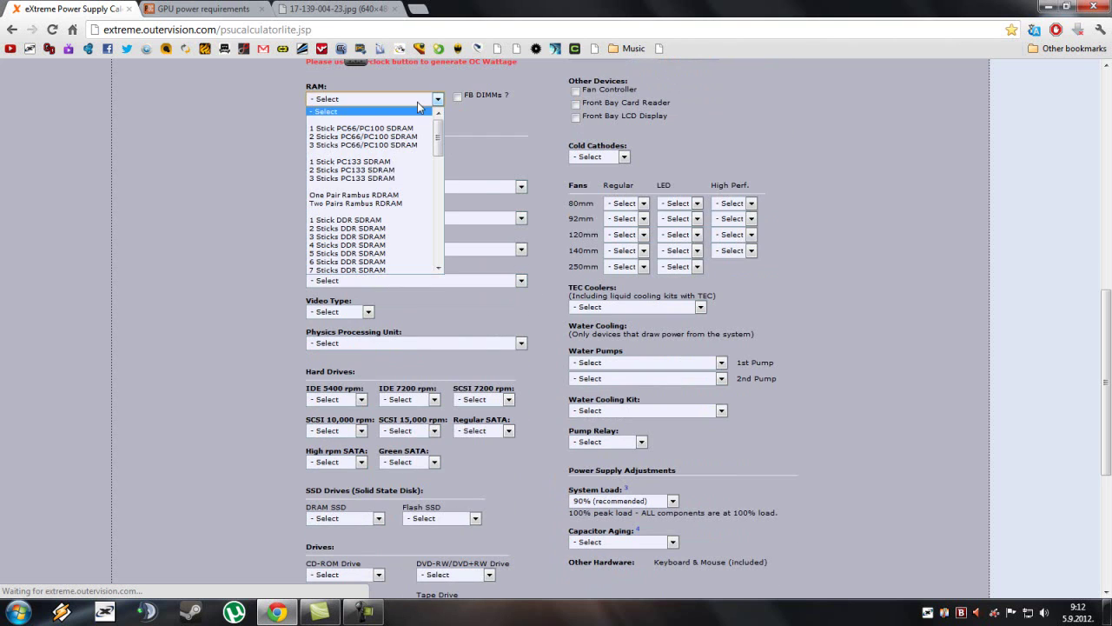
scroll(391, 223, "down", 4)
scroll(391, 224, "down", 8)
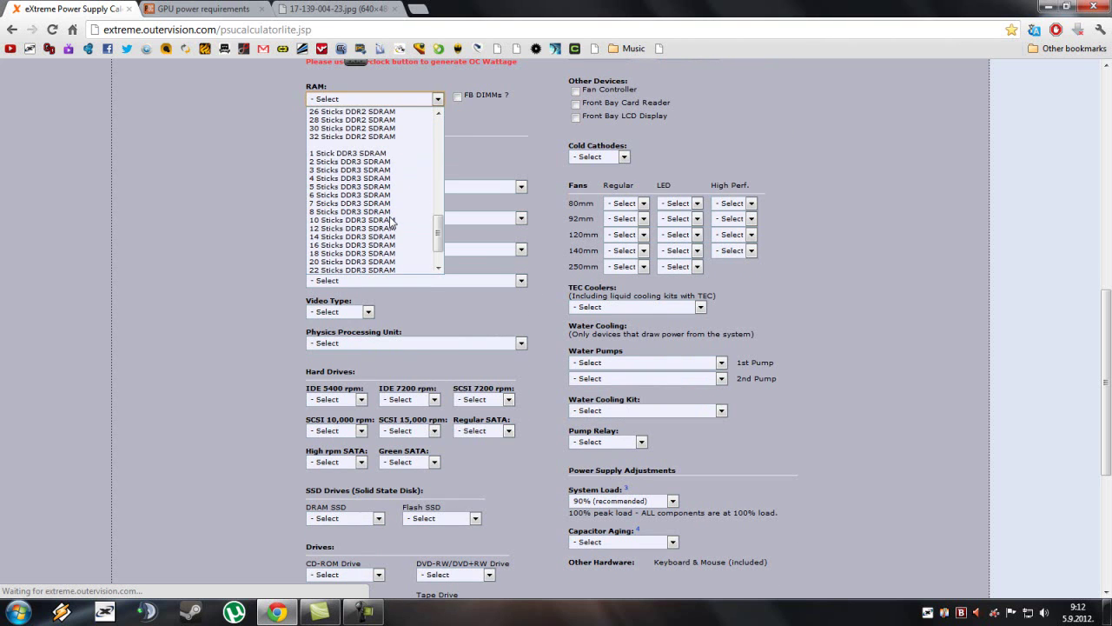
left_click(349, 163)
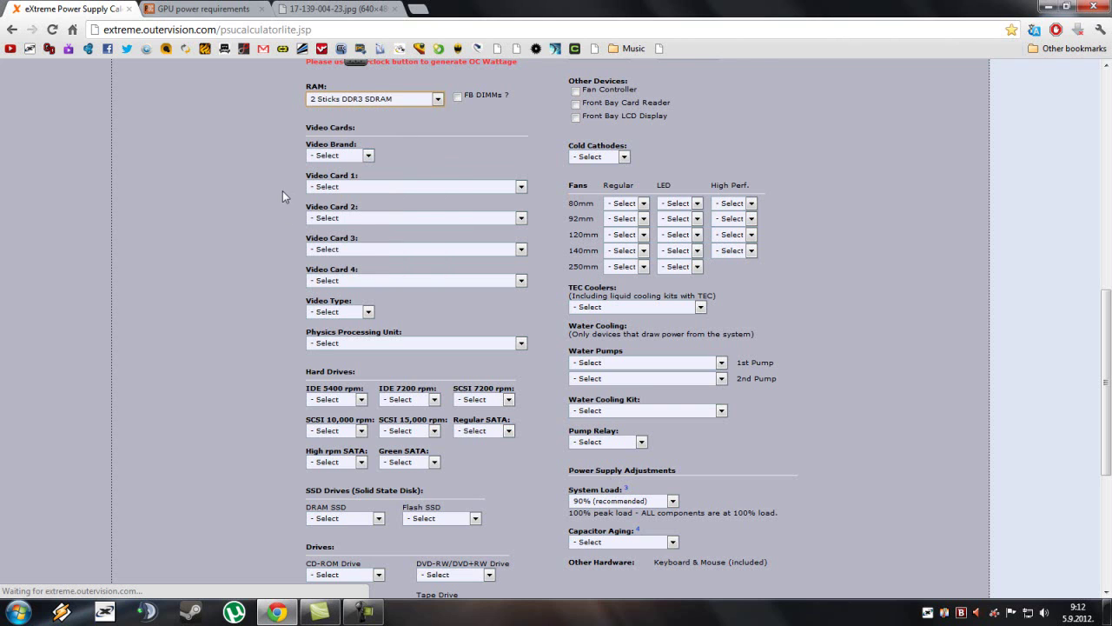
scroll(282, 196, "up", 1)
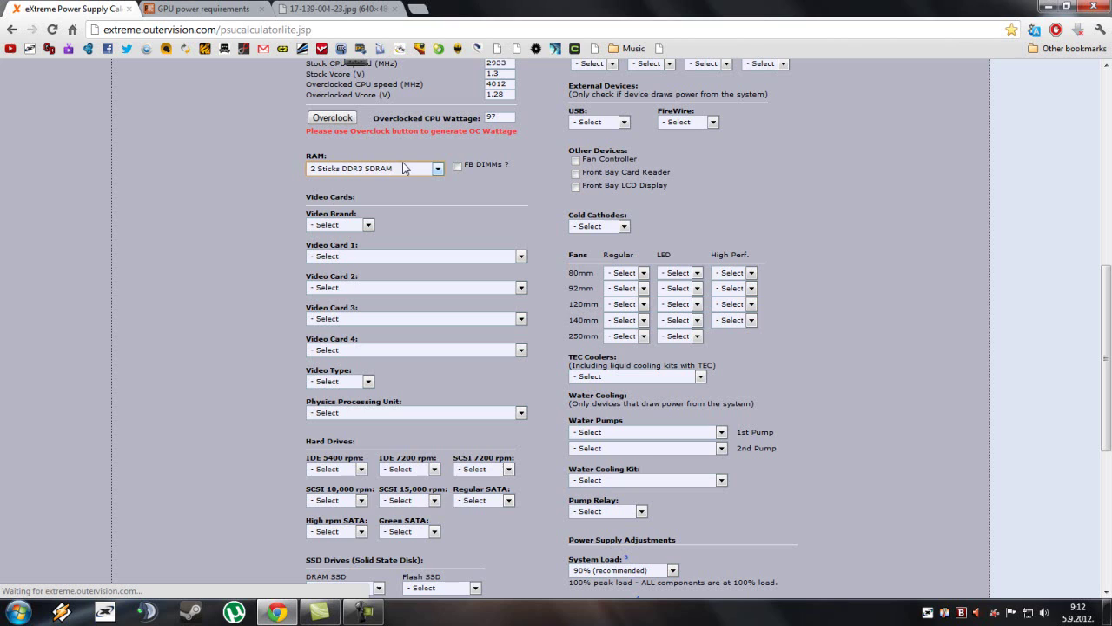
Pick AMD Radeon HD 5770 as Video Card 1, leaving Video Type at - Select
left_click(351, 226)
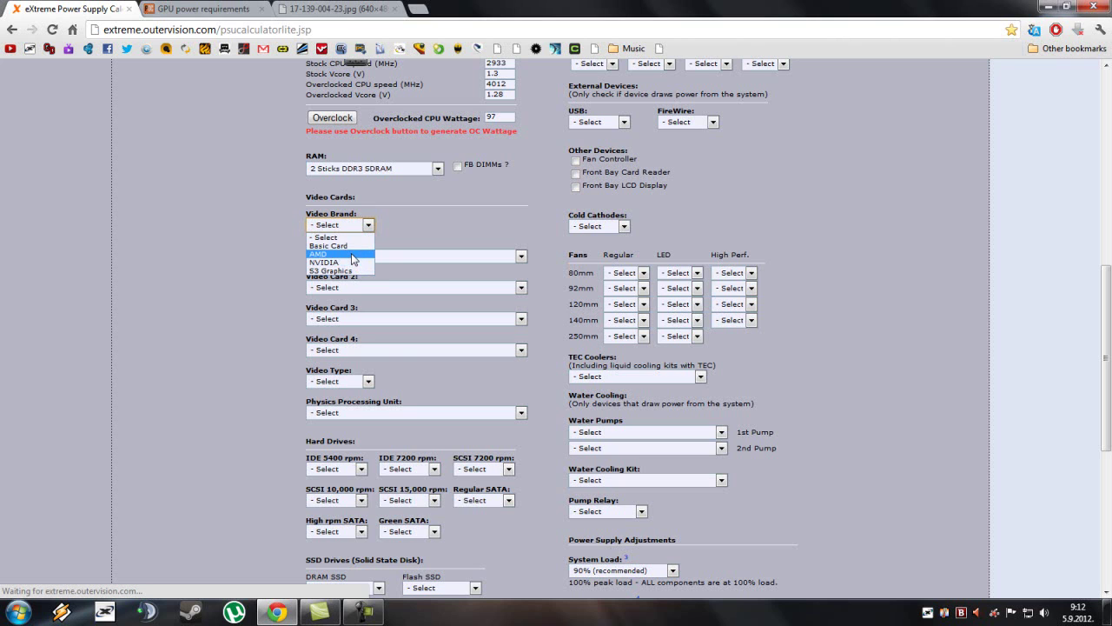
left_click(353, 254)
left_click(400, 257)
scroll(410, 344, "down", 15)
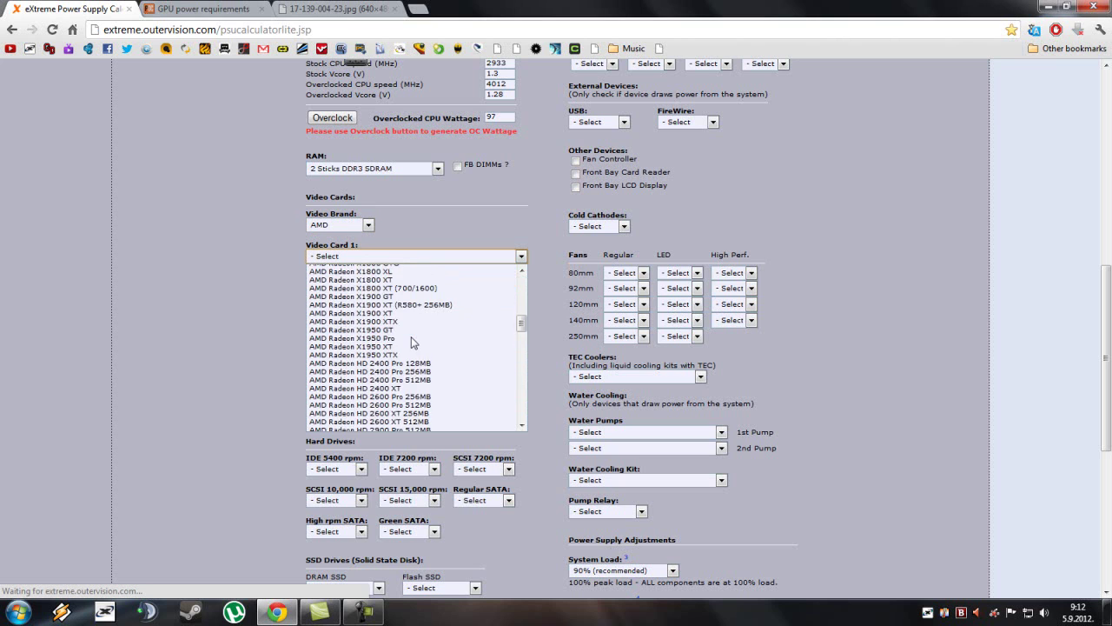
scroll(413, 348, "up", 5)
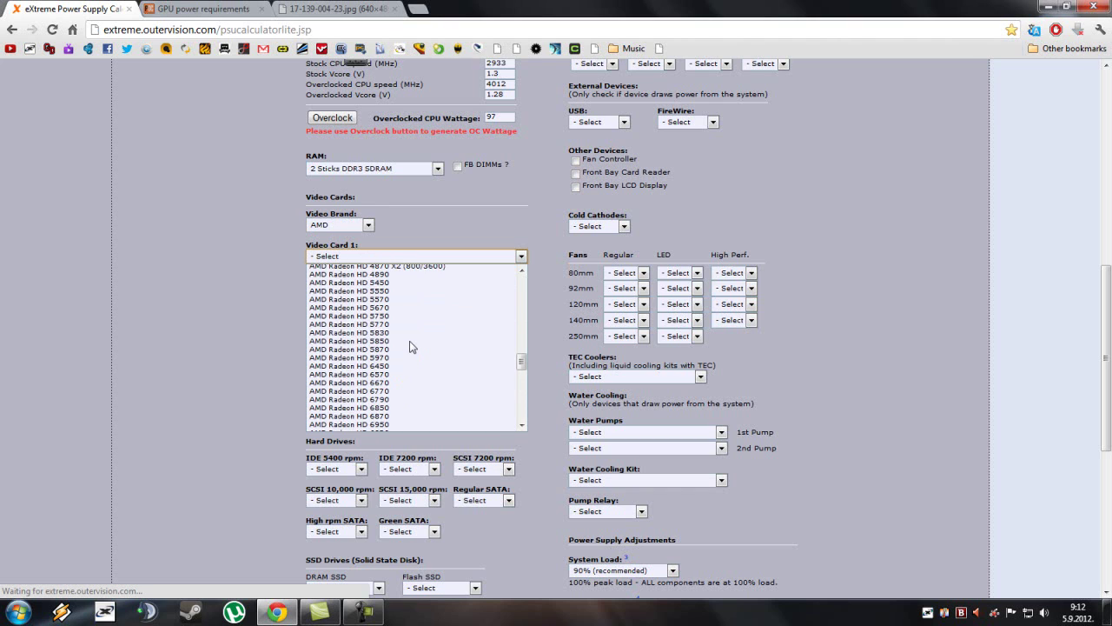
left_click(393, 323)
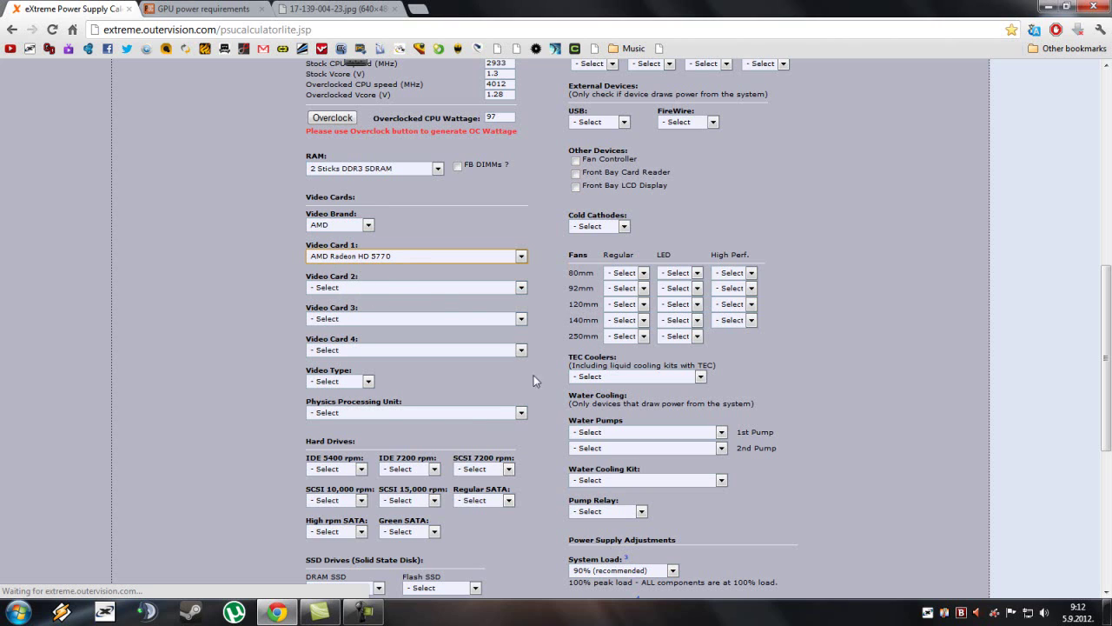
left_click(351, 381)
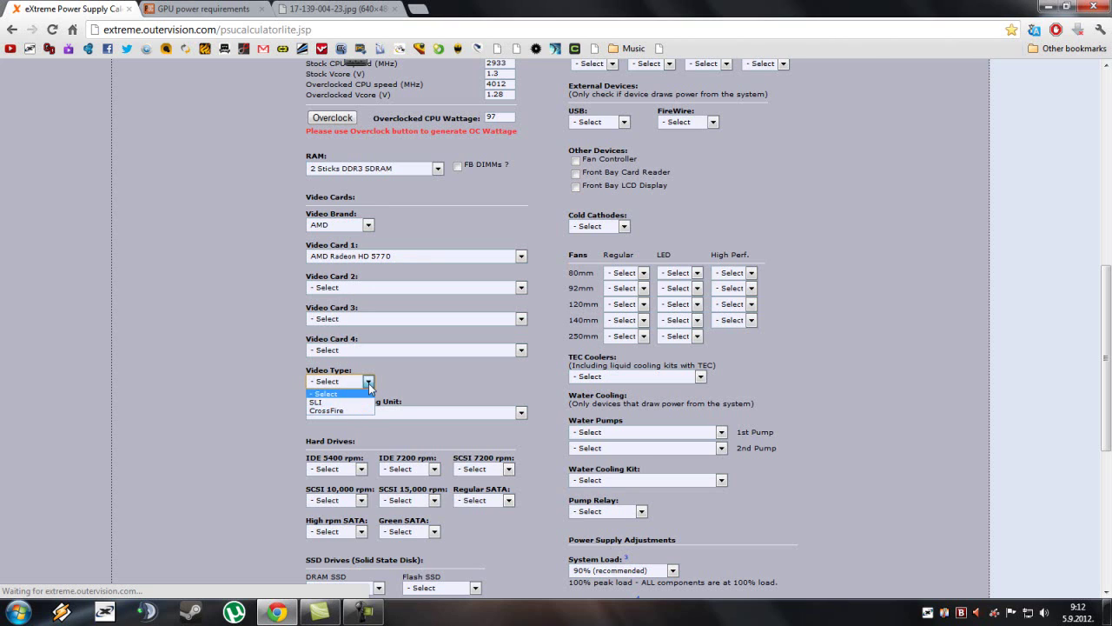
left_click(366, 382)
scroll(520, 409, "down", 2)
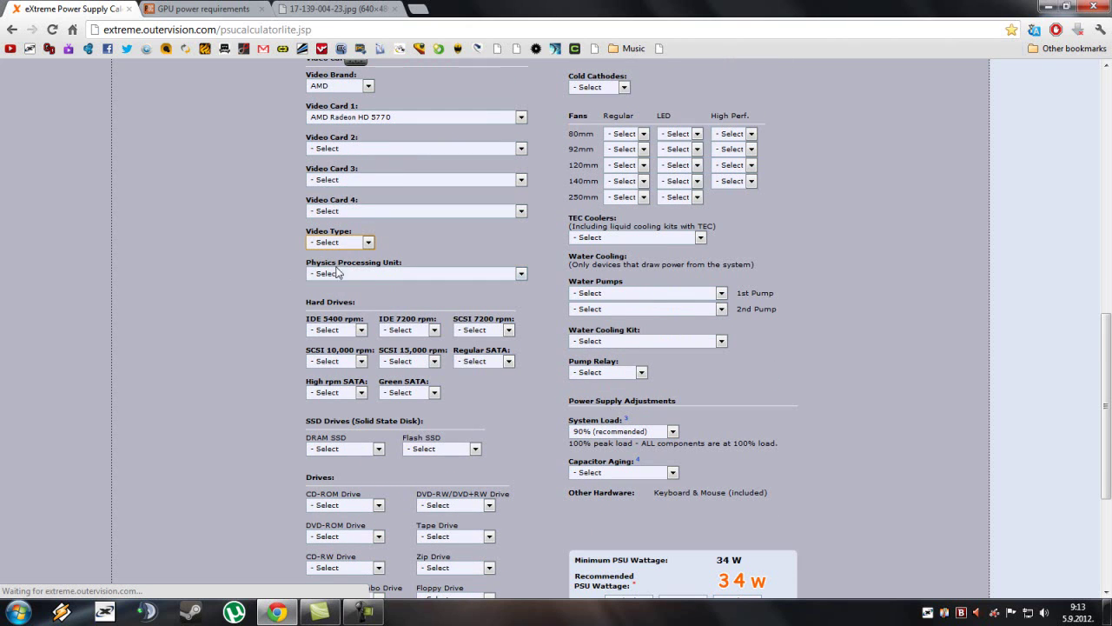
Leave the Physics Processing Unit unset and set Regular SATA to 2 HDDs
left_click(401, 273)
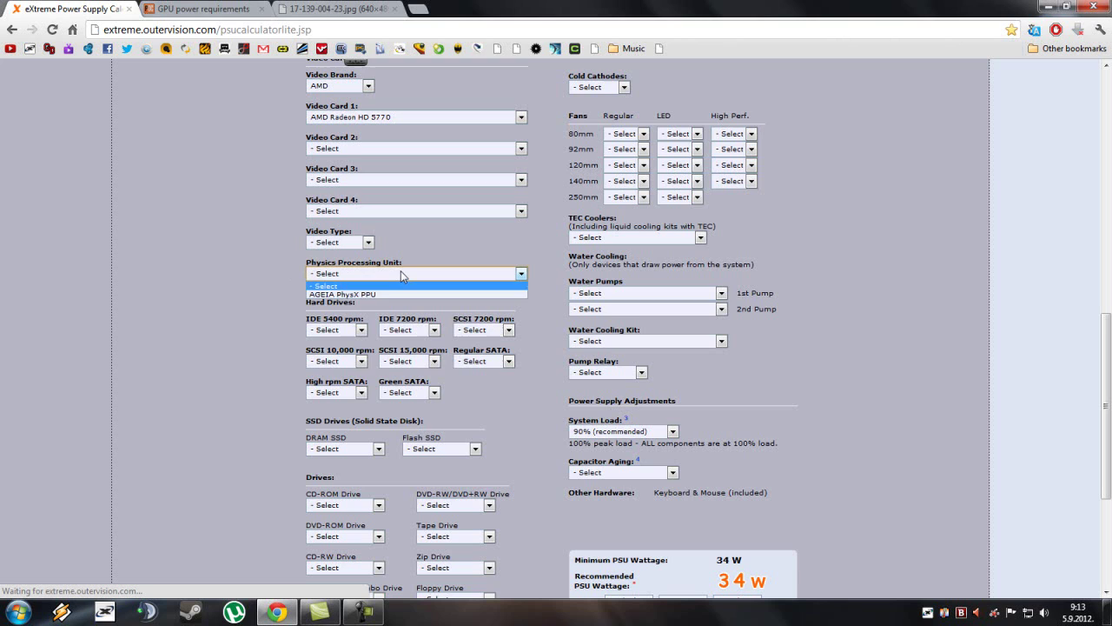
left_click(400, 275)
scroll(174, 399, "down", 1)
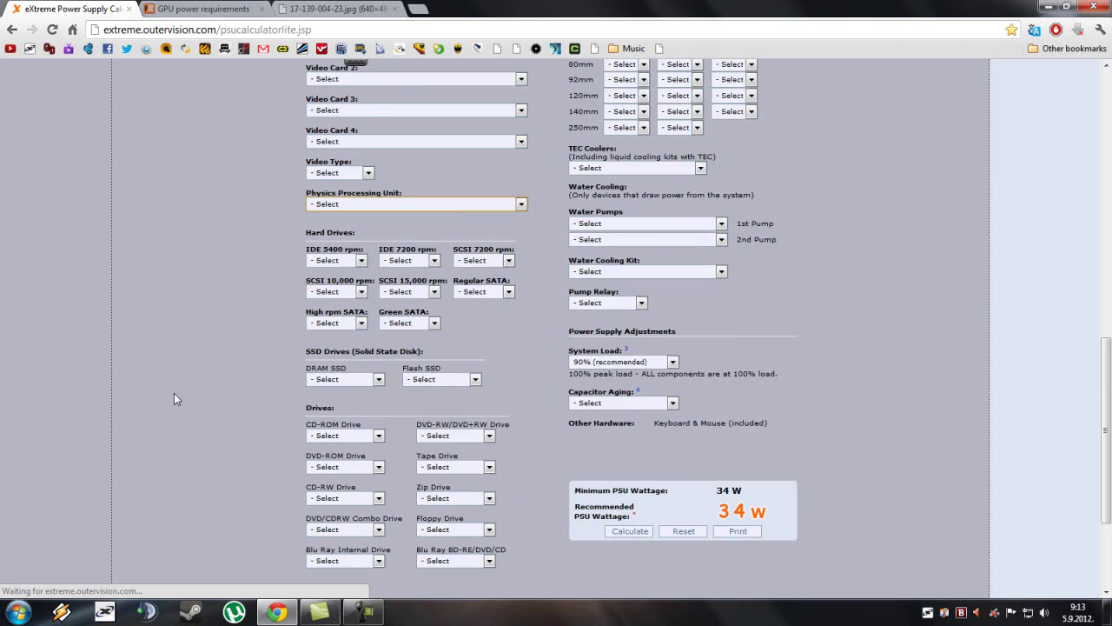
left_click(483, 292)
left_click(483, 322)
scroll(484, 325, "down", 3)
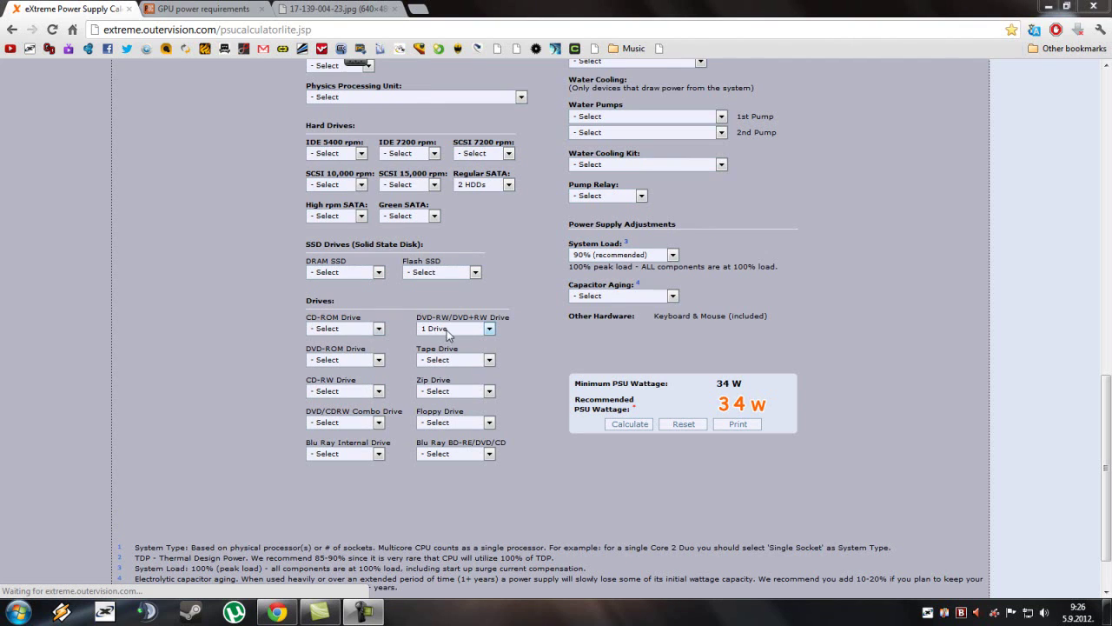
Set DVD-RW/DVD+RW Drive to 1 Drive
left_click(443, 330)
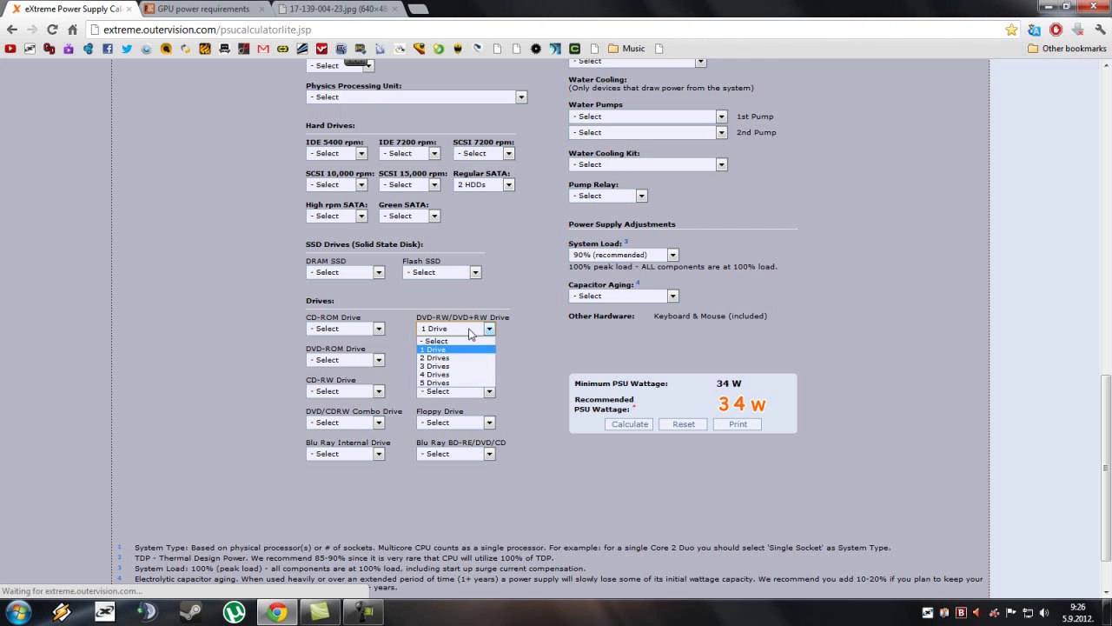
left_click(452, 354)
scroll(541, 340, "up", 3)
scroll(541, 340, "up", 4)
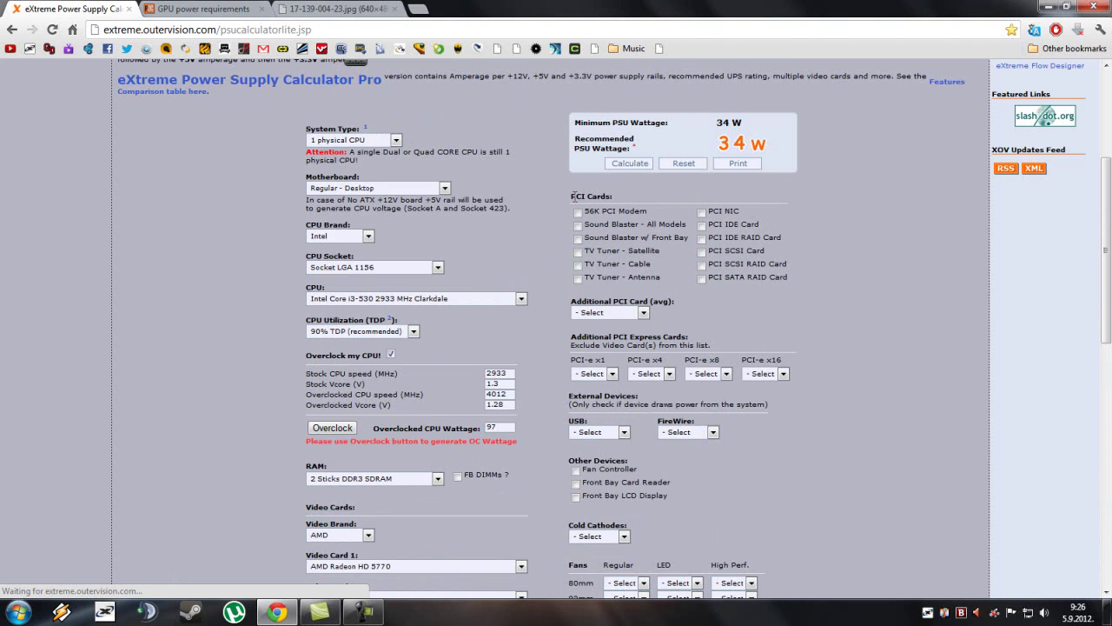
Leave the additional PCI card unset and set USB to 1 Device
left_click(624, 316)
left_click(624, 316)
scroll(695, 346, "down", 3)
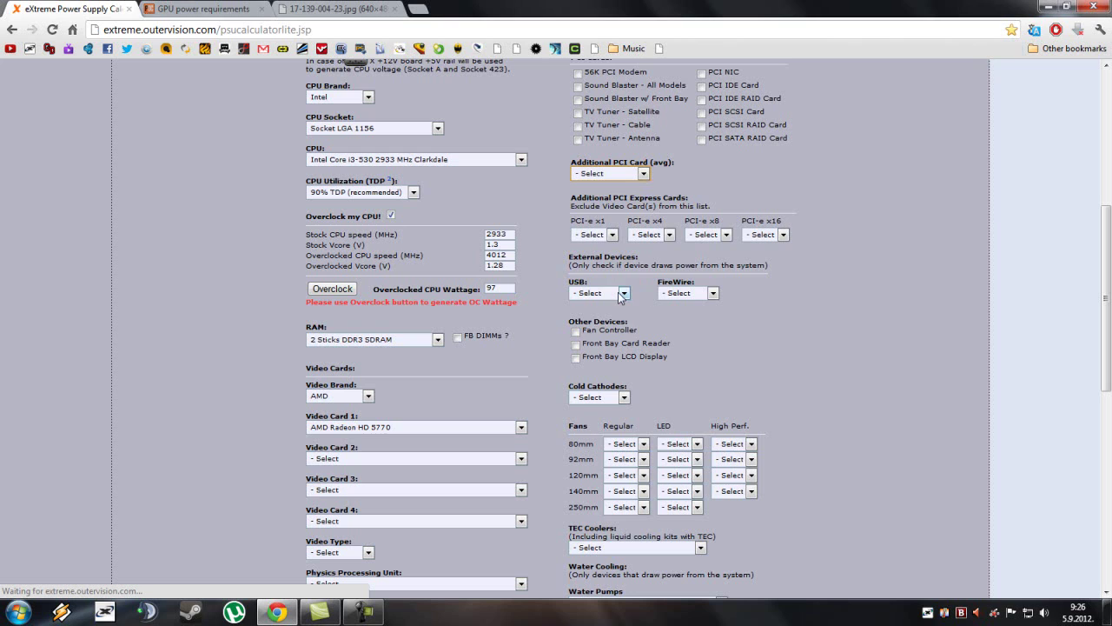
left_click(622, 295)
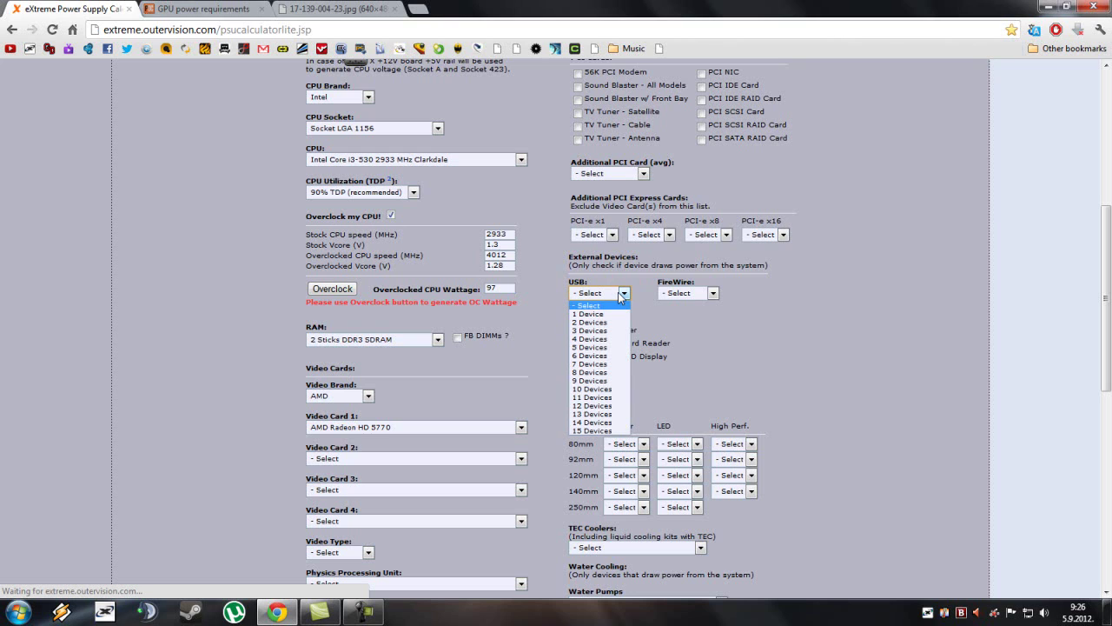
left_click(693, 294)
left_click(621, 294)
left_click(598, 313)
scroll(739, 323, "down", 2)
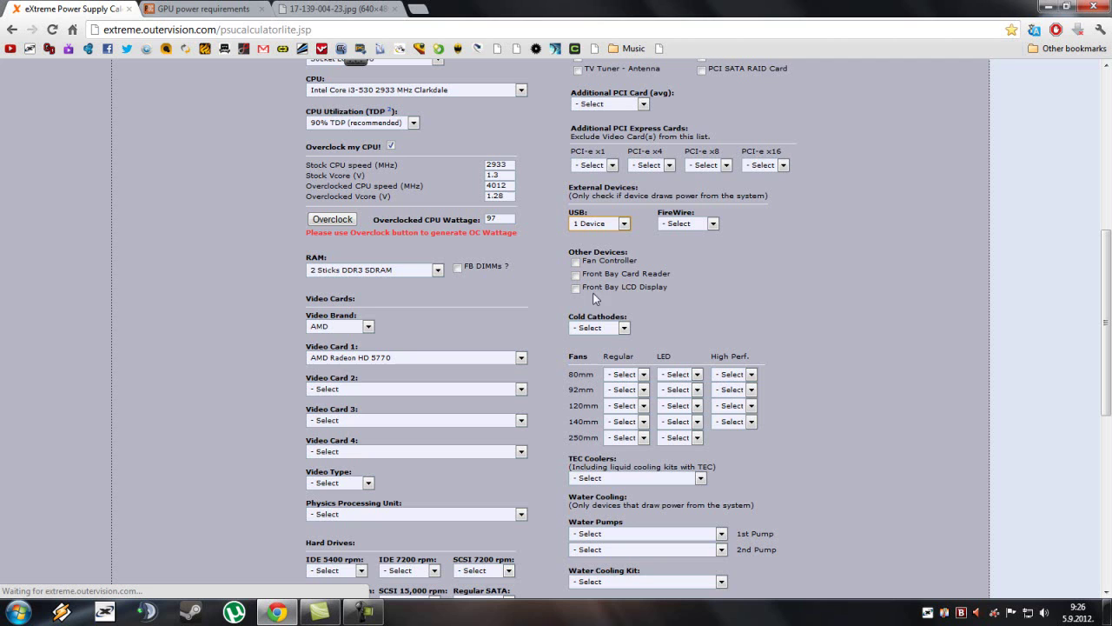
scroll(734, 289, "down", 4)
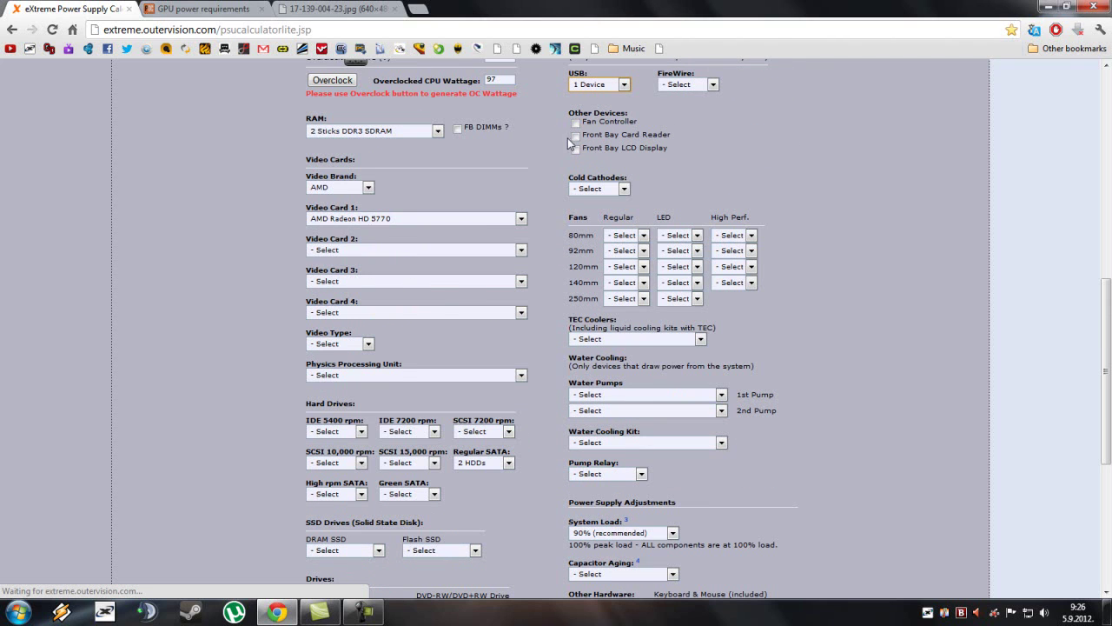
Set 120mm fans to 3 regular, 1 LED and 1 high-performance, with no cold cathodes
left_click(622, 189)
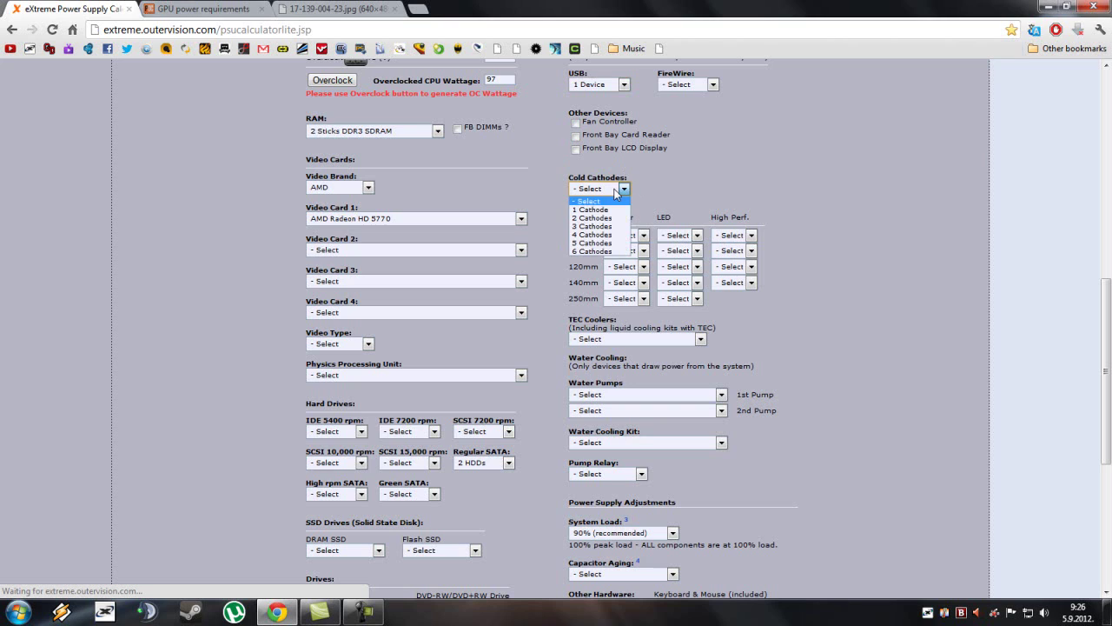
left_click(587, 190)
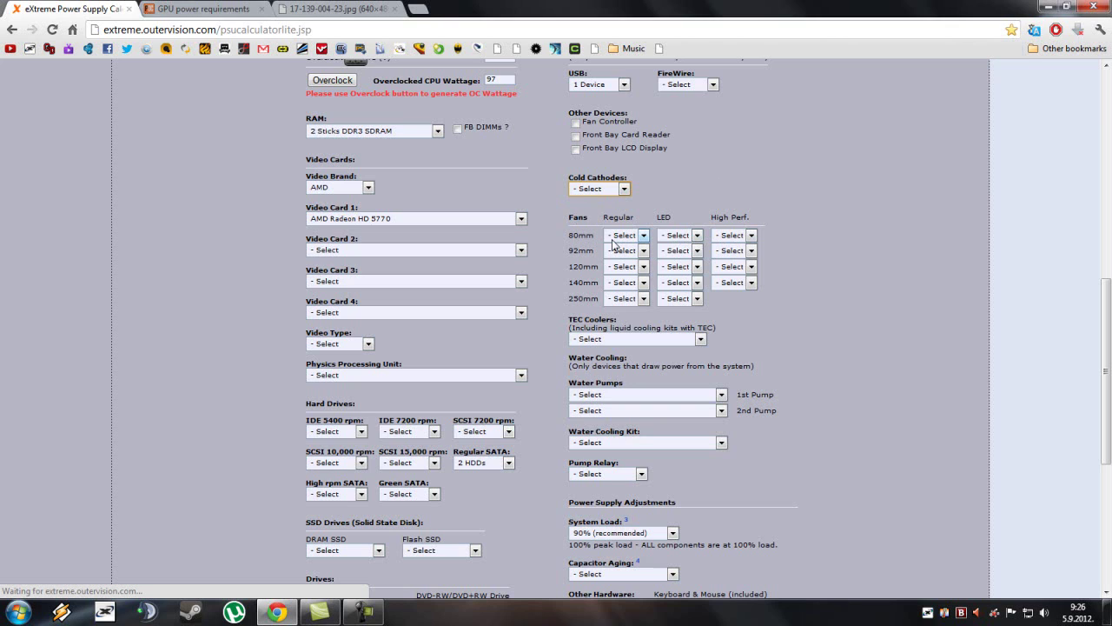
left_click(641, 267)
left_click(620, 305)
left_click(678, 268)
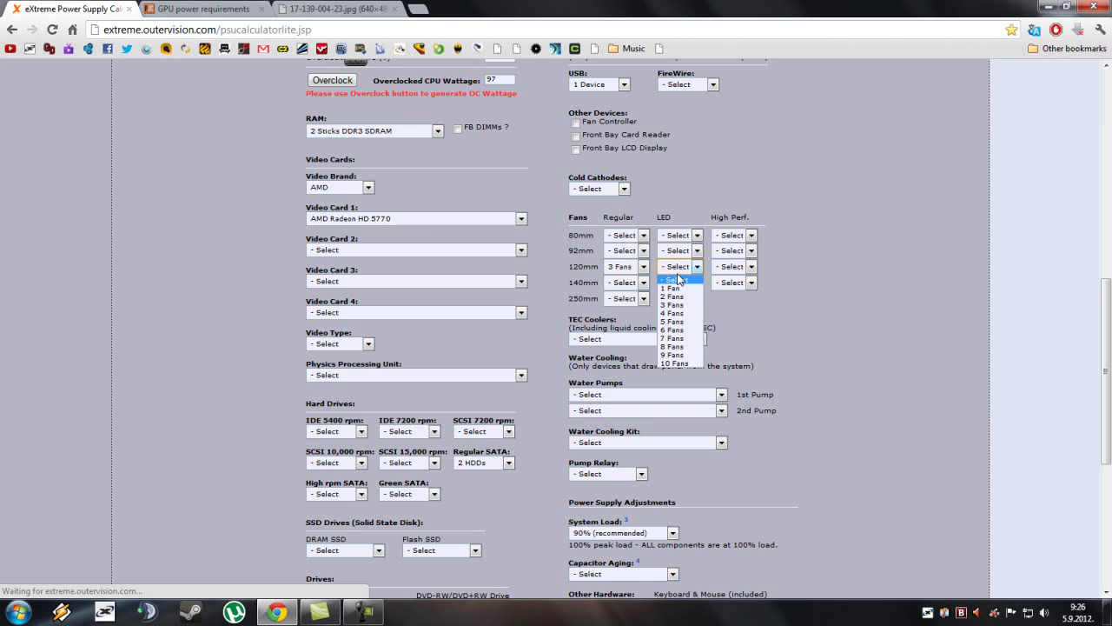
left_click(677, 289)
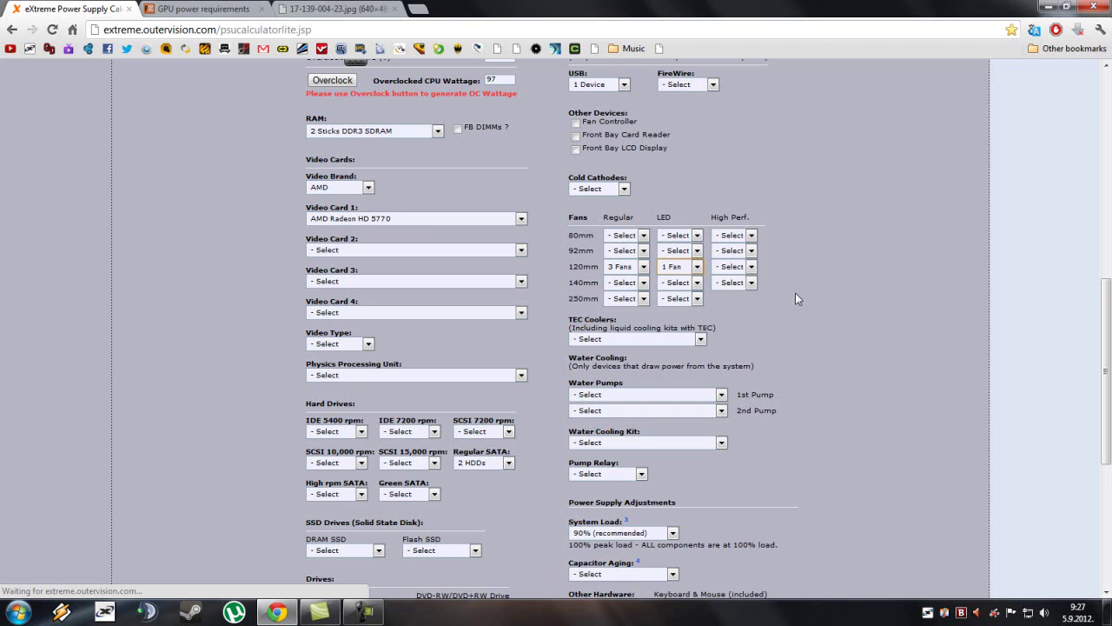
left_click(751, 266)
left_click(734, 293)
Leave the TEC cooler and first water pump unset
scroll(854, 280, "down", 3)
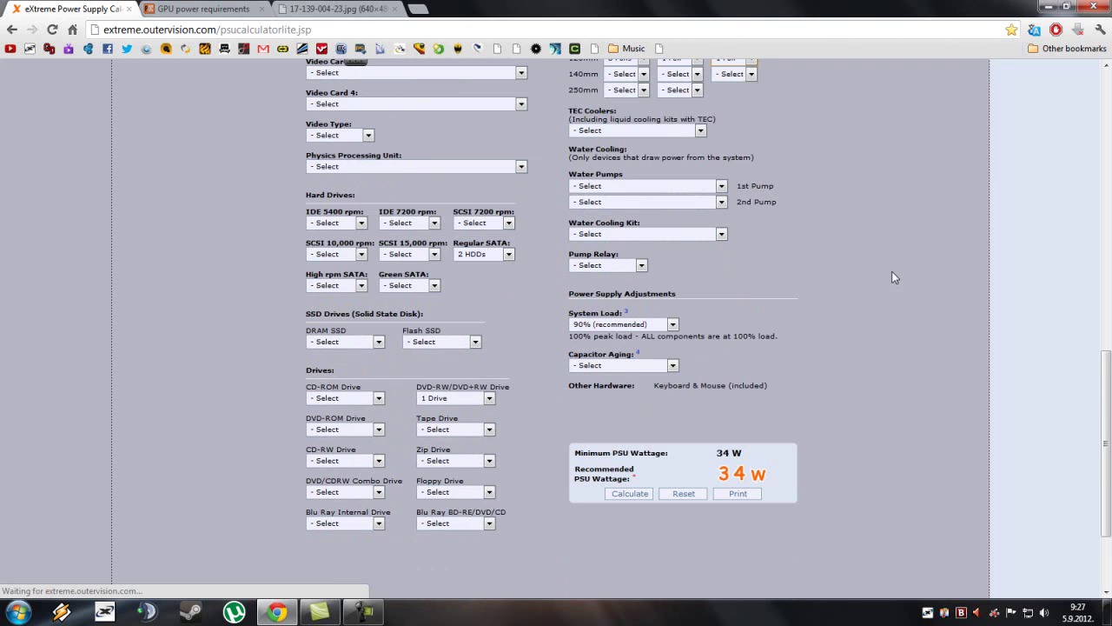
left_click(693, 131)
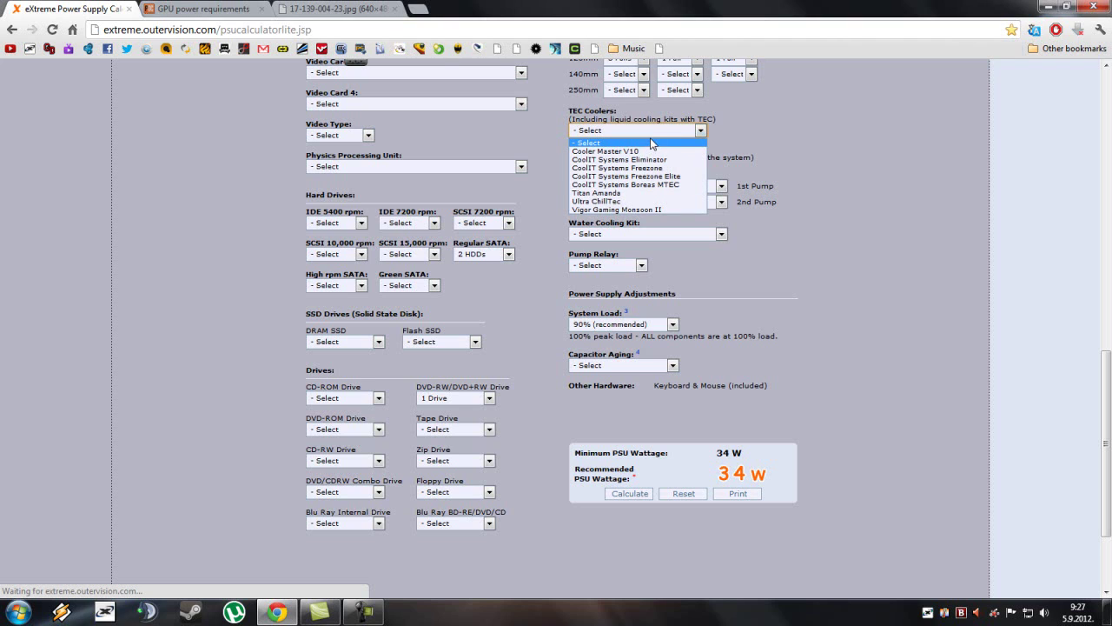
left_click(650, 142)
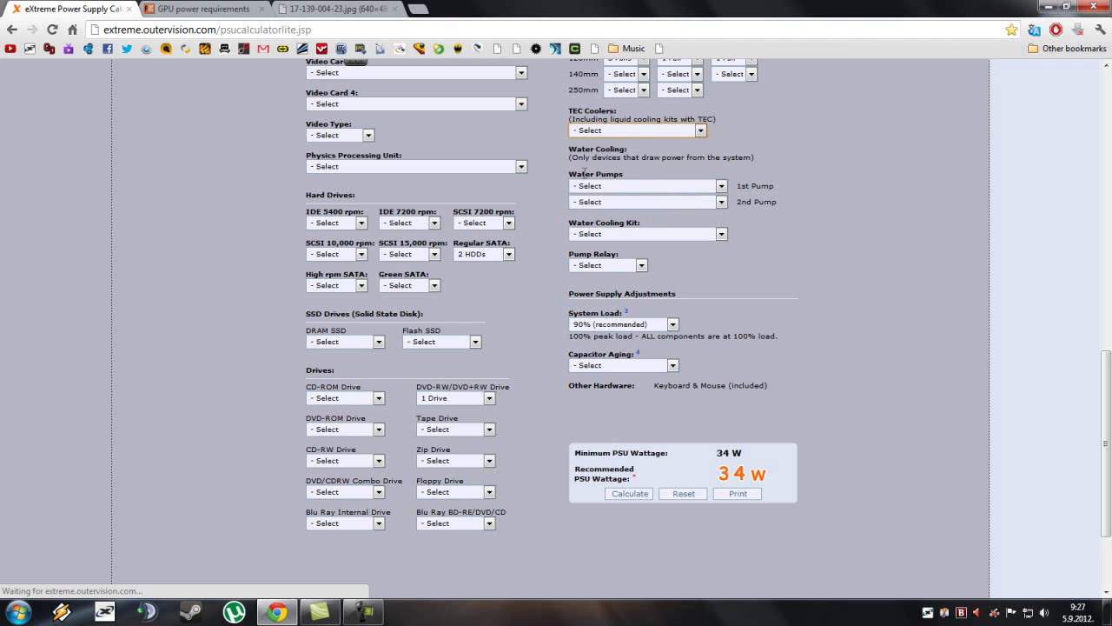
left_click(720, 188)
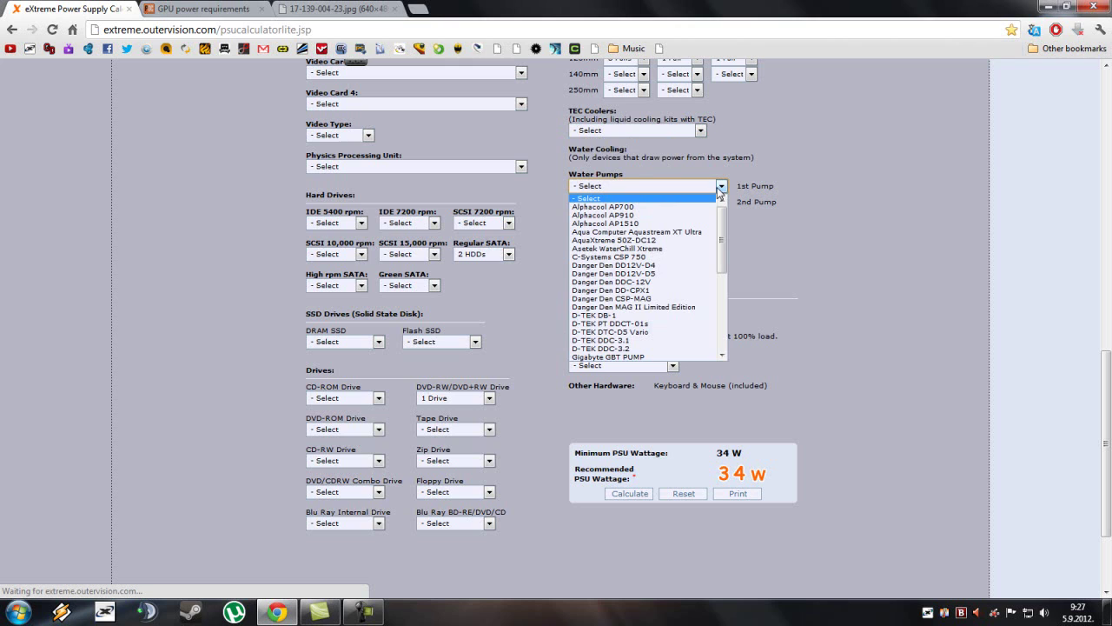
left_click(720, 190)
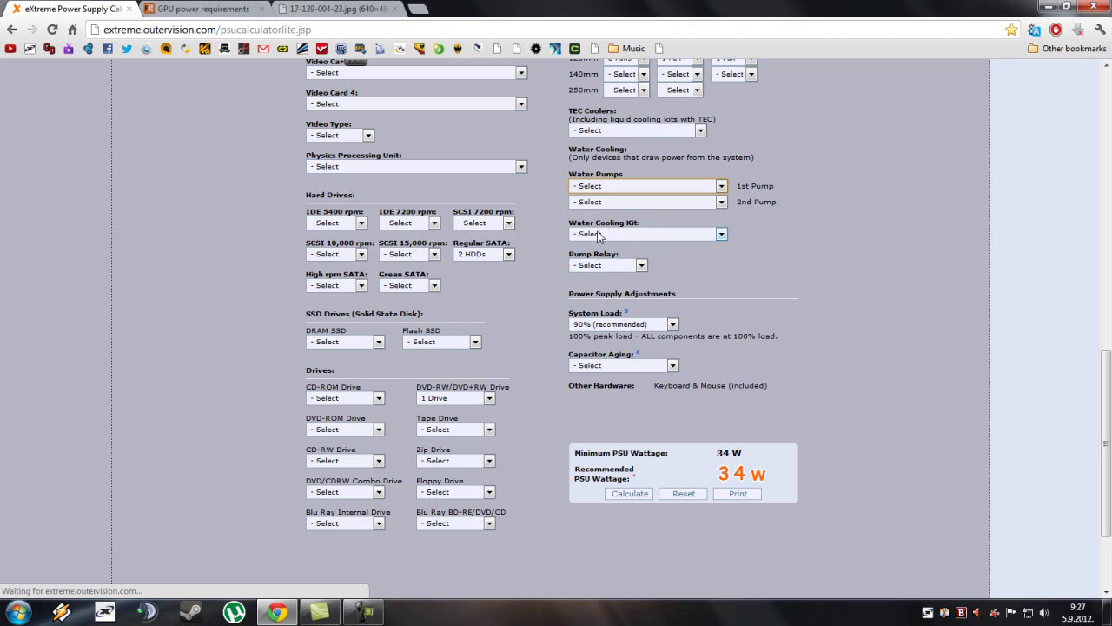
Choose Corsair Hydro H60 as the water cooling kit, leaving Capacitor Aging at - Select -
left_click(617, 235)
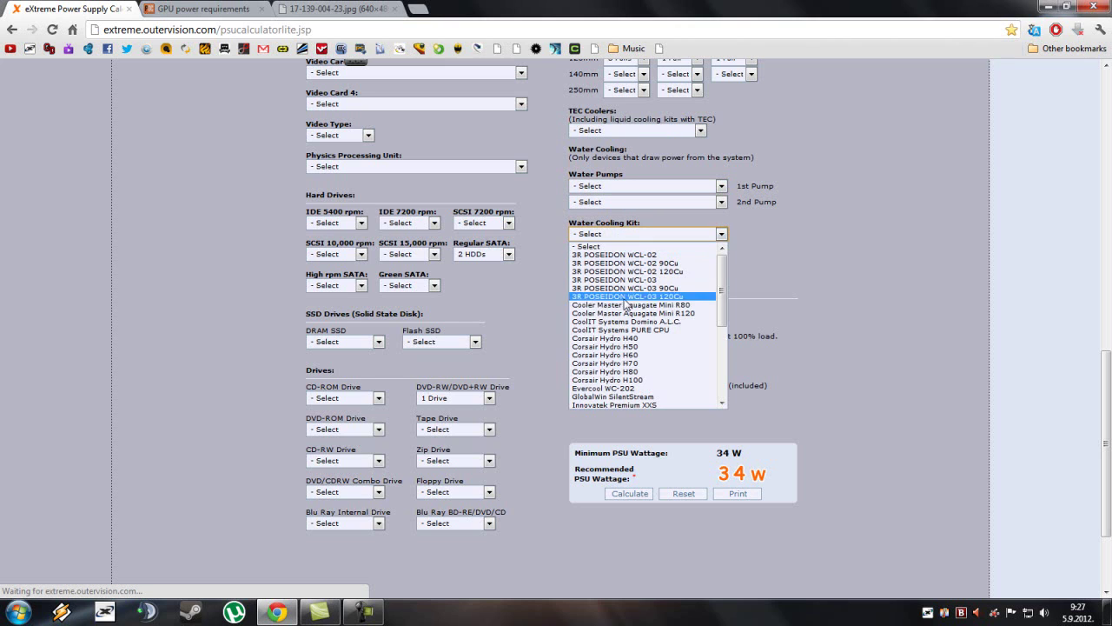
left_click(644, 355)
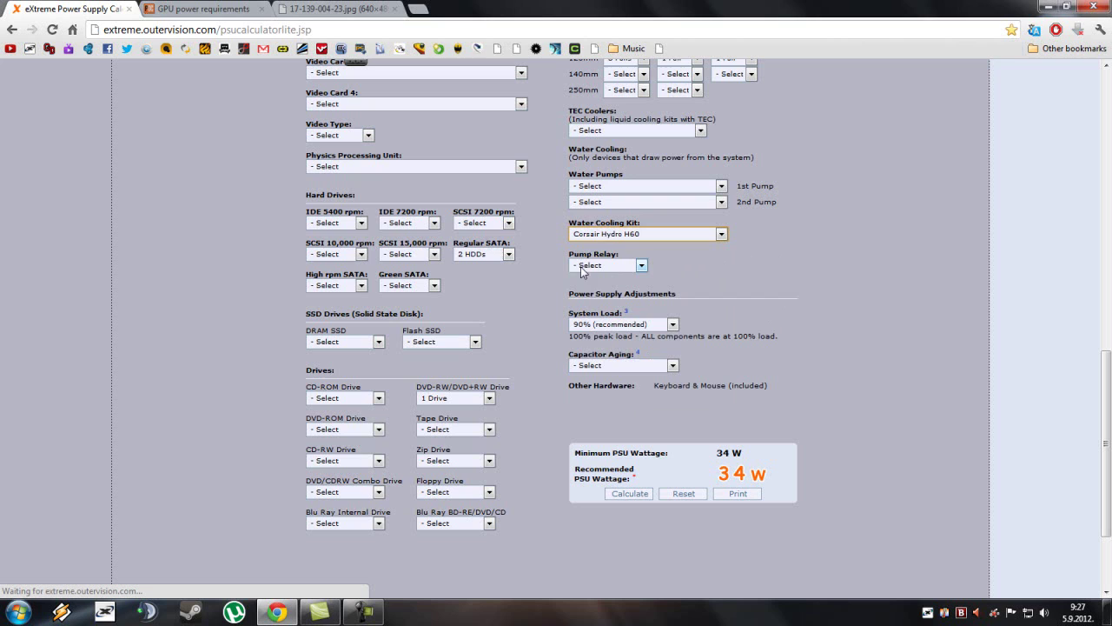
scroll(813, 295, "down", 1)
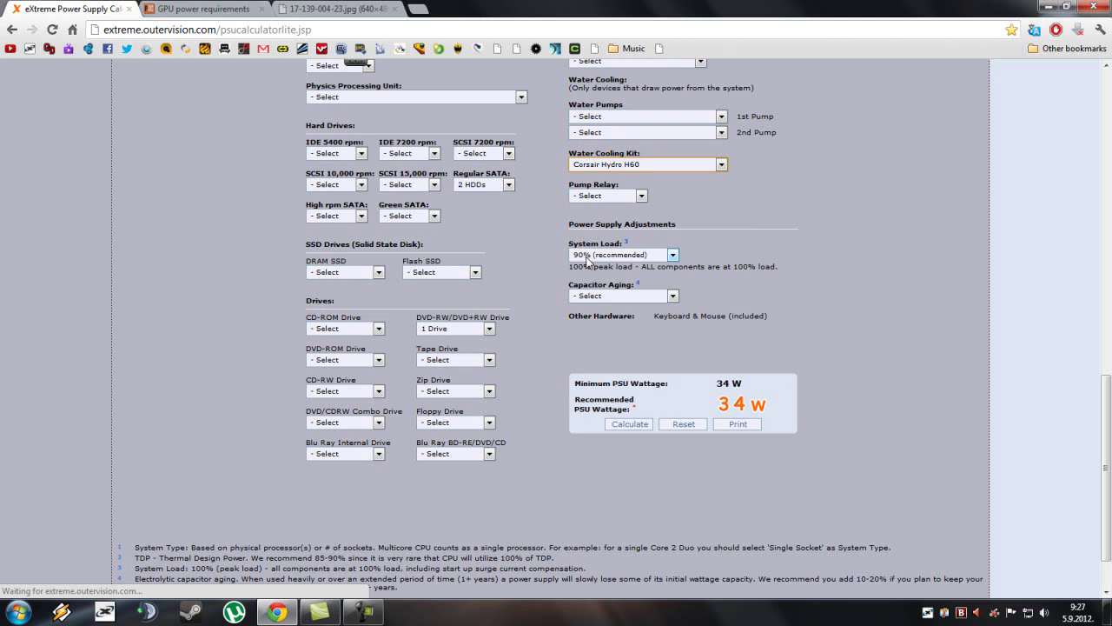
left_click(655, 295)
left_click(656, 294)
Highlight the 278 W minimum and 328 W recommended PSU wattage results
scroll(772, 296, "down", 1)
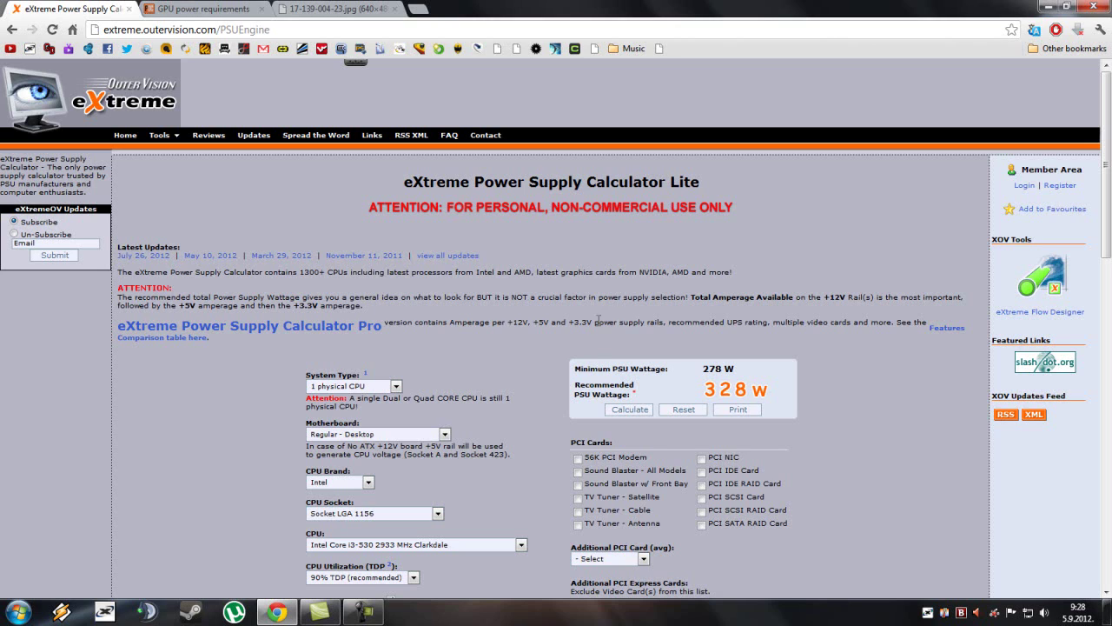
left_click_drag(576, 368, 655, 396)
left_click(596, 380)
left_click_drag(575, 368, 664, 396)
left_click(664, 396)
Scroll the GPU power requirements page to the ATI/AMD Radeon HD 5770 line (34A, 500W)
left_click(211, 8)
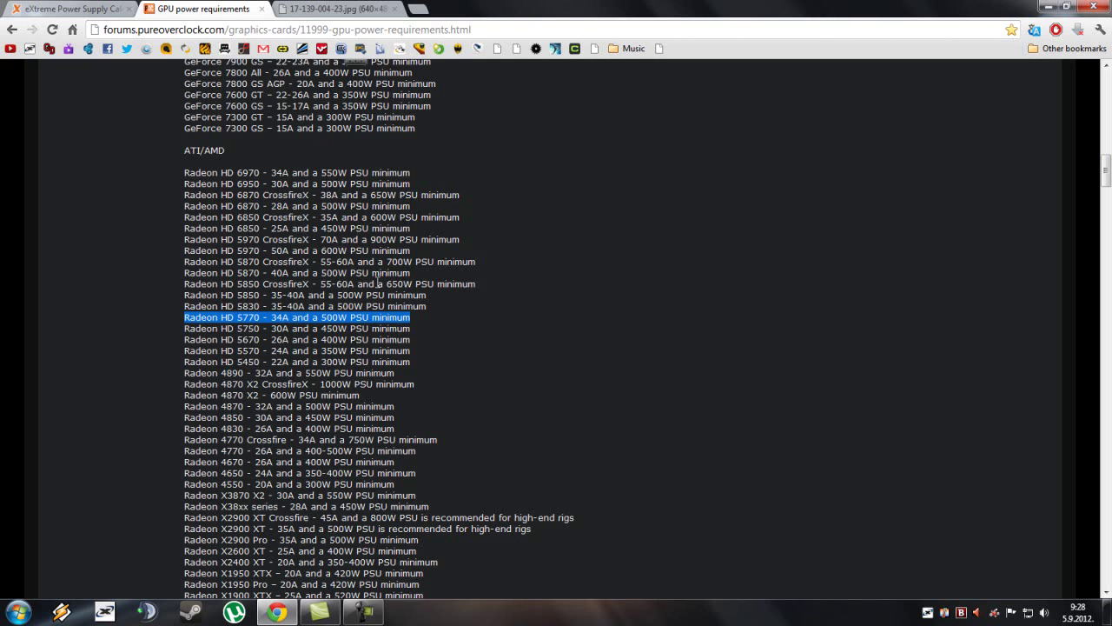
scroll(509, 313, "up", 10)
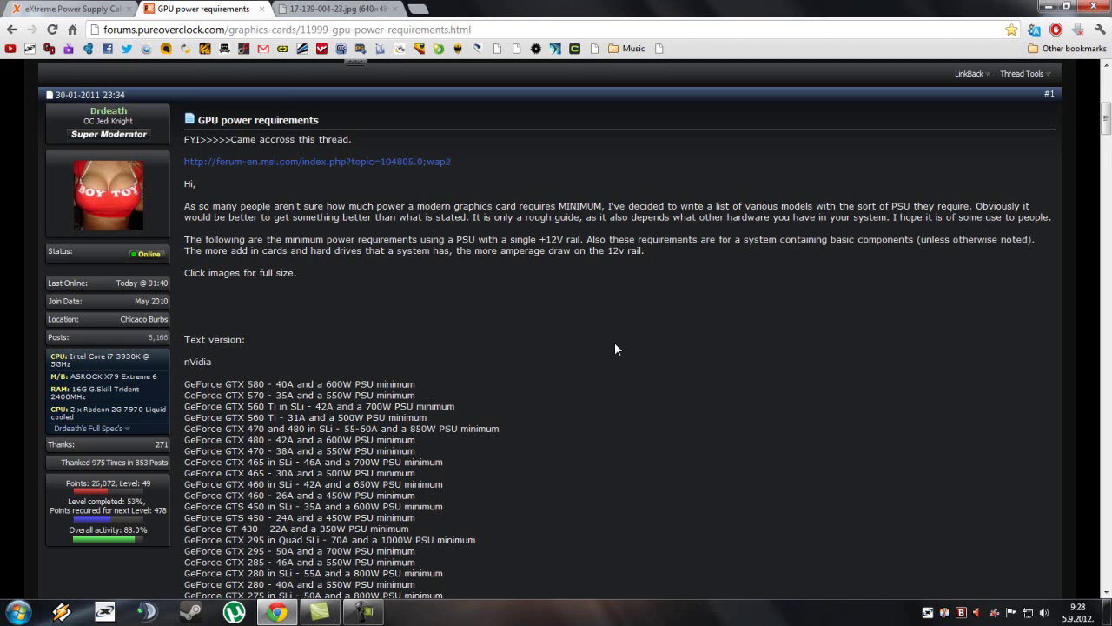
scroll(614, 347, "down", 4)
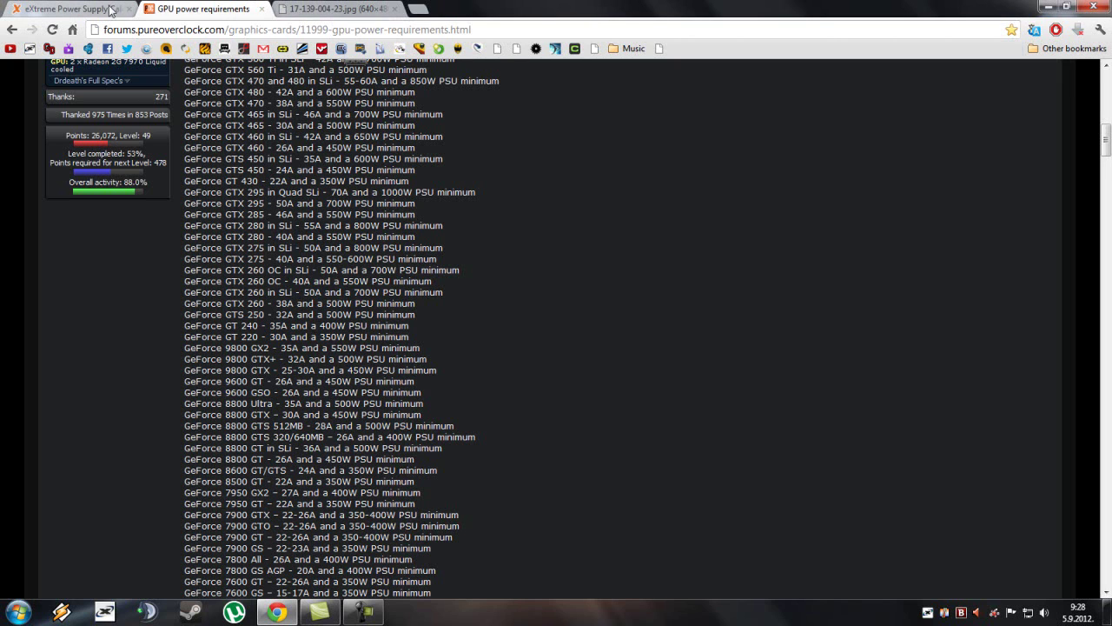
scroll(472, 290, "down", 4)
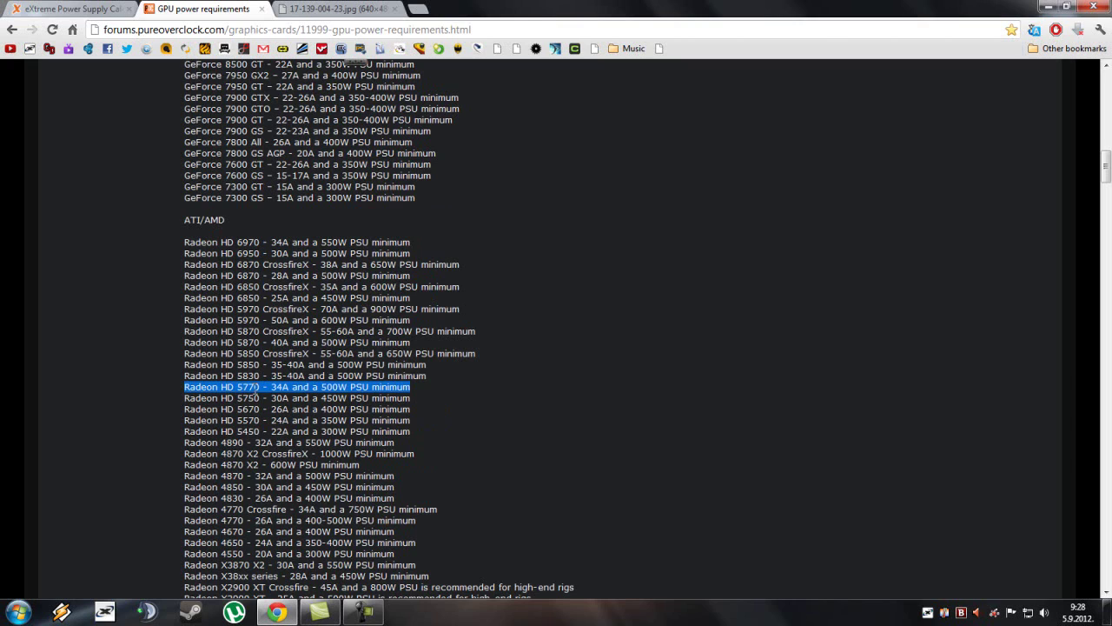
left_click(315, 400)
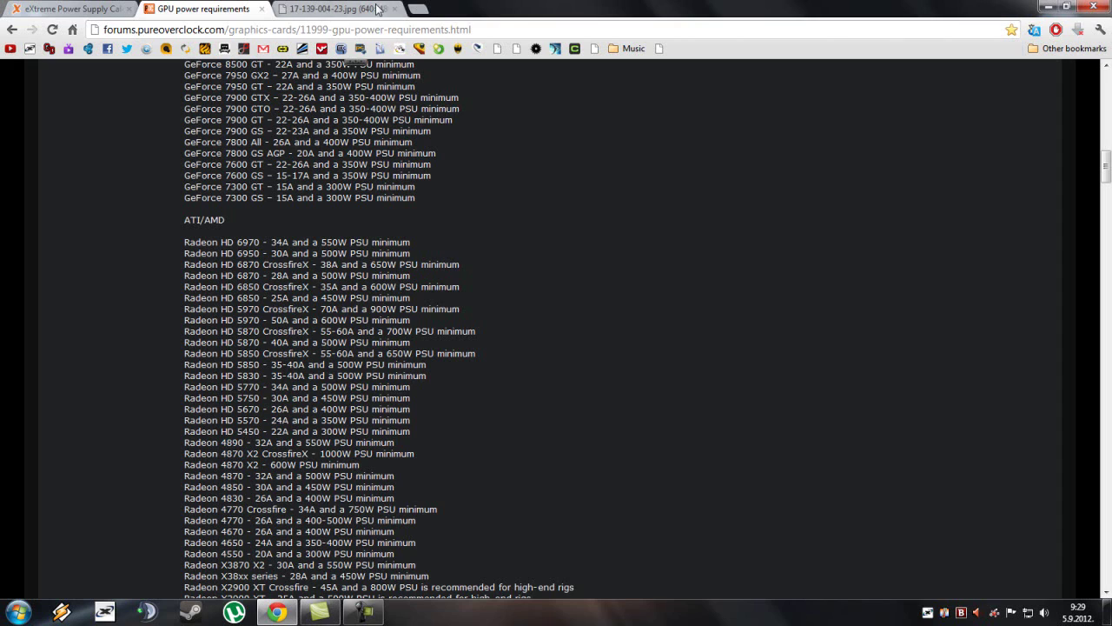
Check the HD 5770's 34A against the Corsair VX550W label's 41A +12V rating
left_click(333, 8)
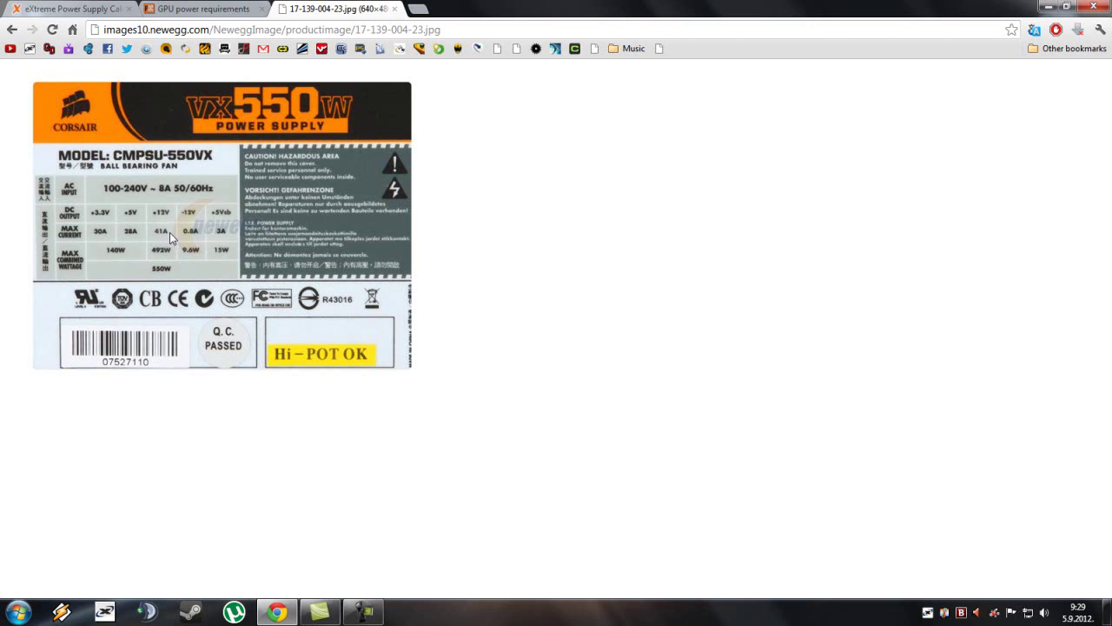
left_click(170, 12)
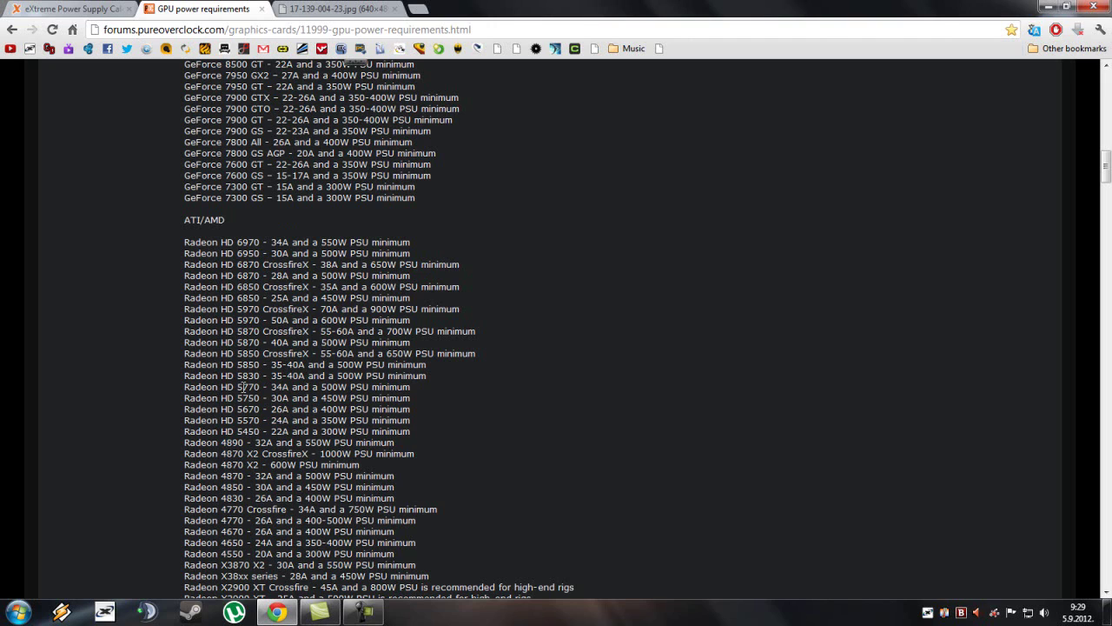
left_click_drag(274, 387, 288, 387)
left_click(315, 10)
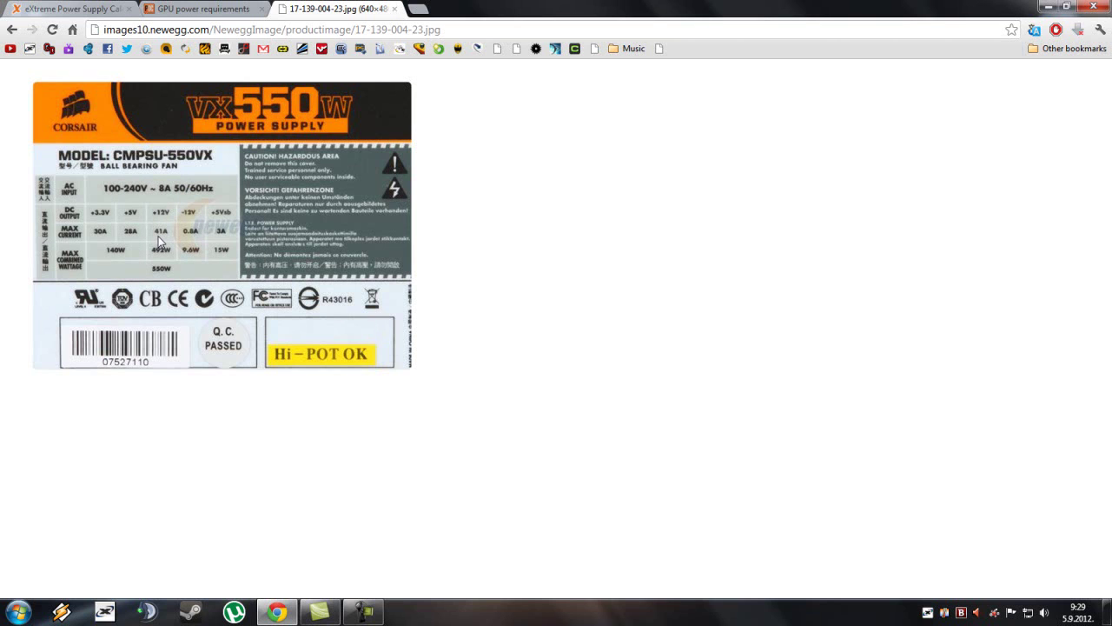
left_click(189, 9)
Scroll through the GPU power requirements list again, then revisit the Corsair PSU label image
scroll(229, 291, "up", 10)
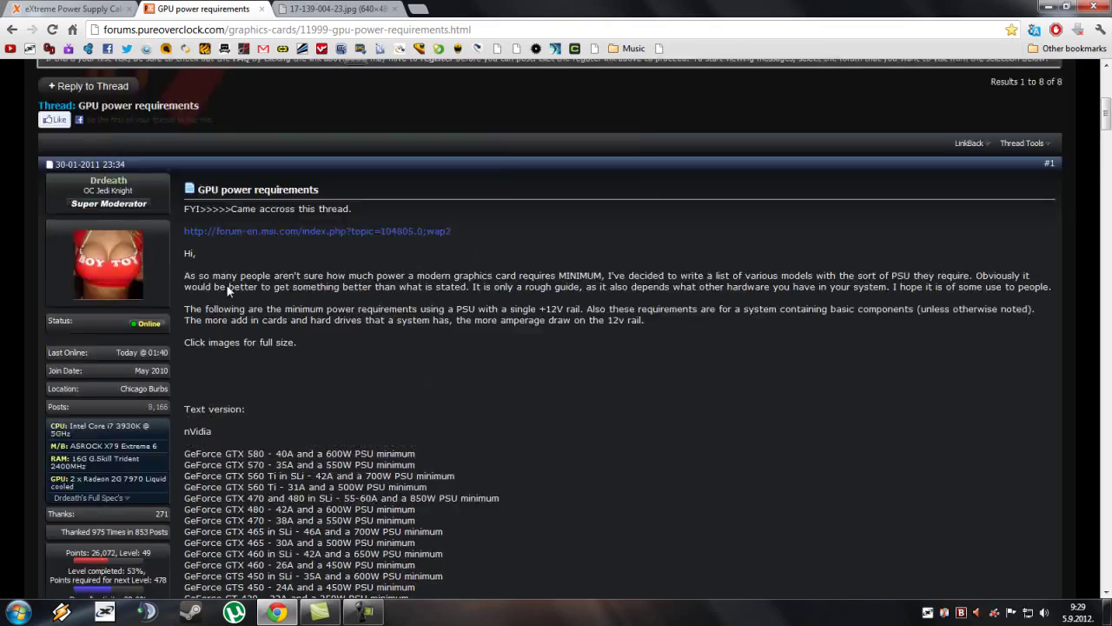
scroll(462, 355, "down", 4)
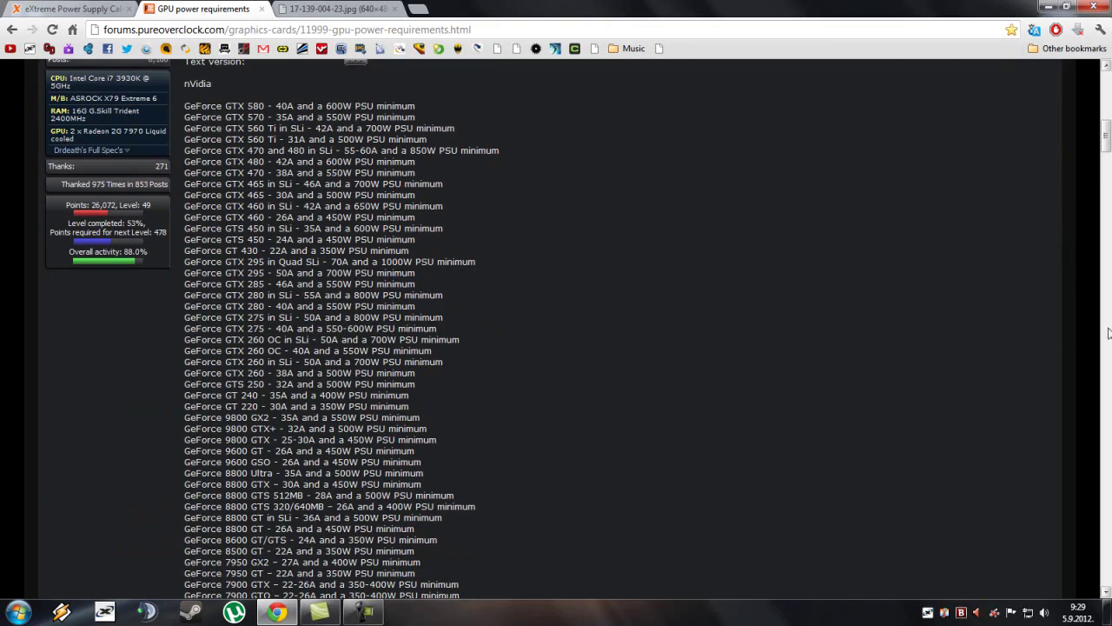
scroll(726, 296, "down", 6)
scroll(597, 312, "up", 2)
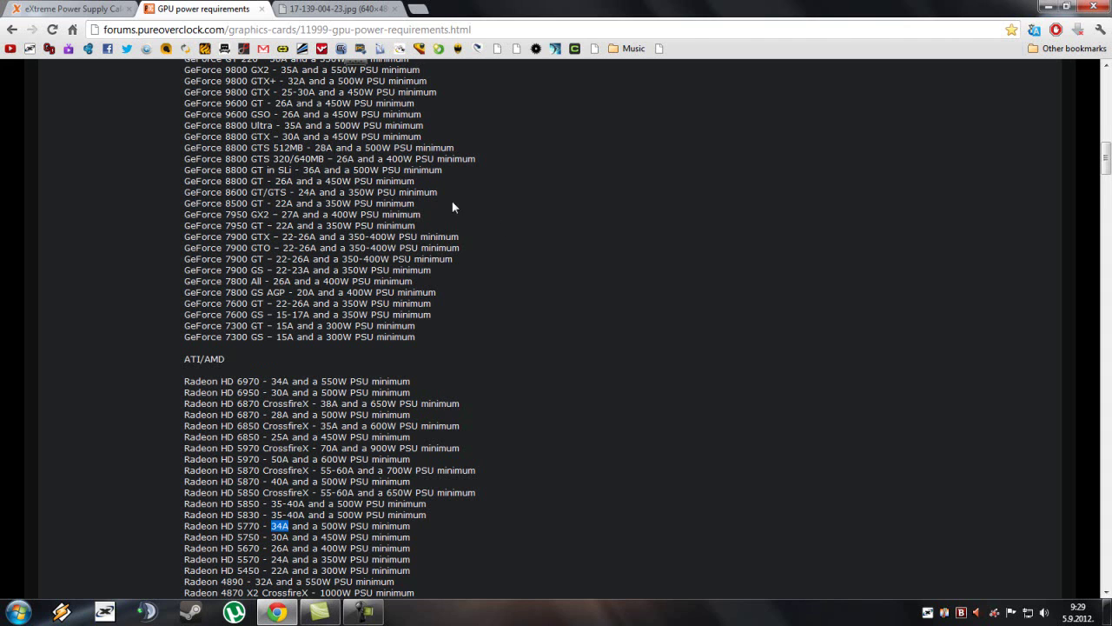
scroll(566, 359, "down", 4)
scroll(950, 404, "up", 3)
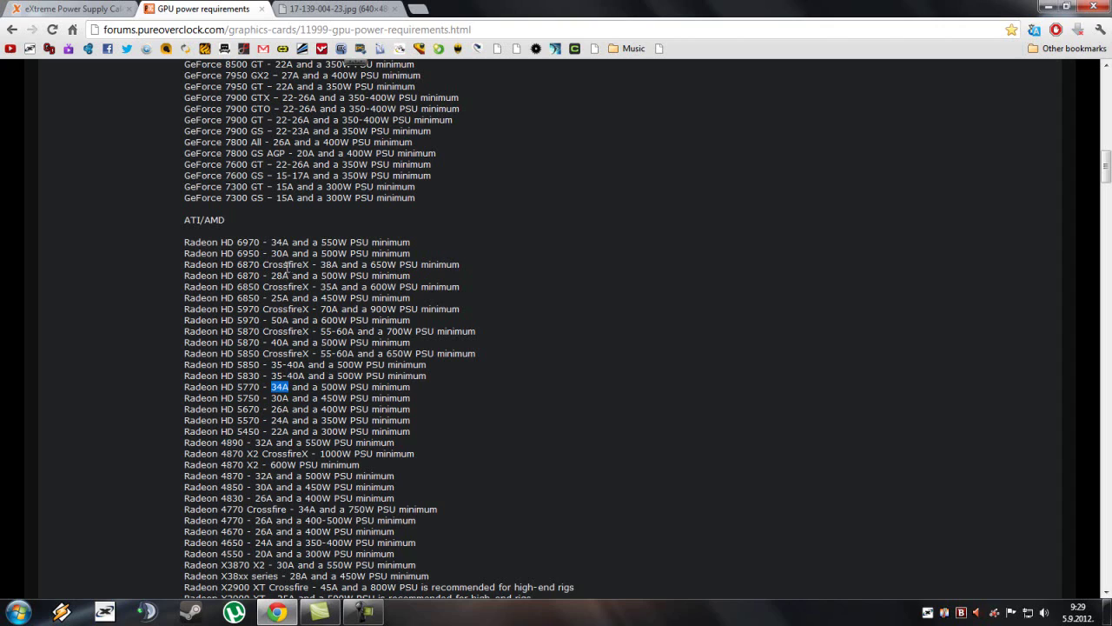
scroll(307, 267, "up", 10)
scroll(754, 405, "down", 10)
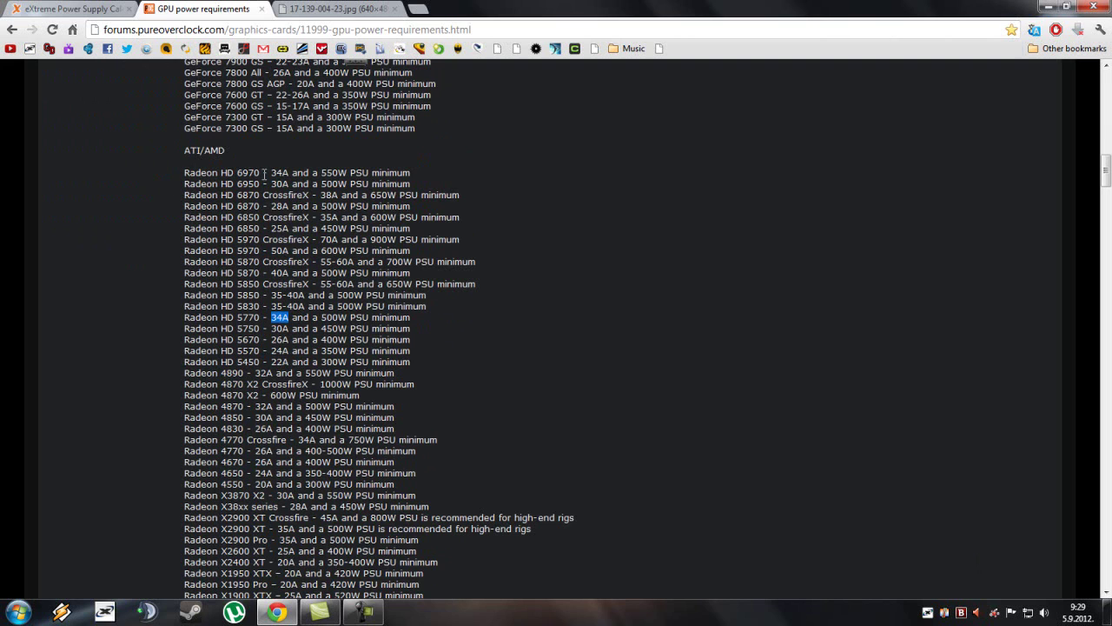
scroll(628, 169, "up", 8)
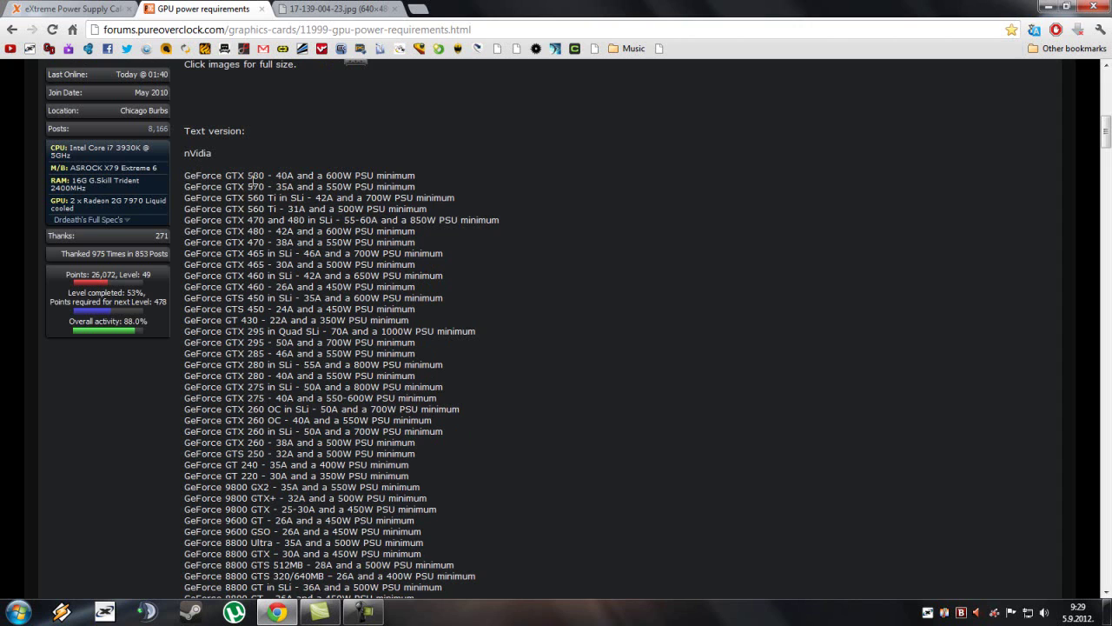
scroll(704, 206, "up", 6)
scroll(712, 239, "down", 8)
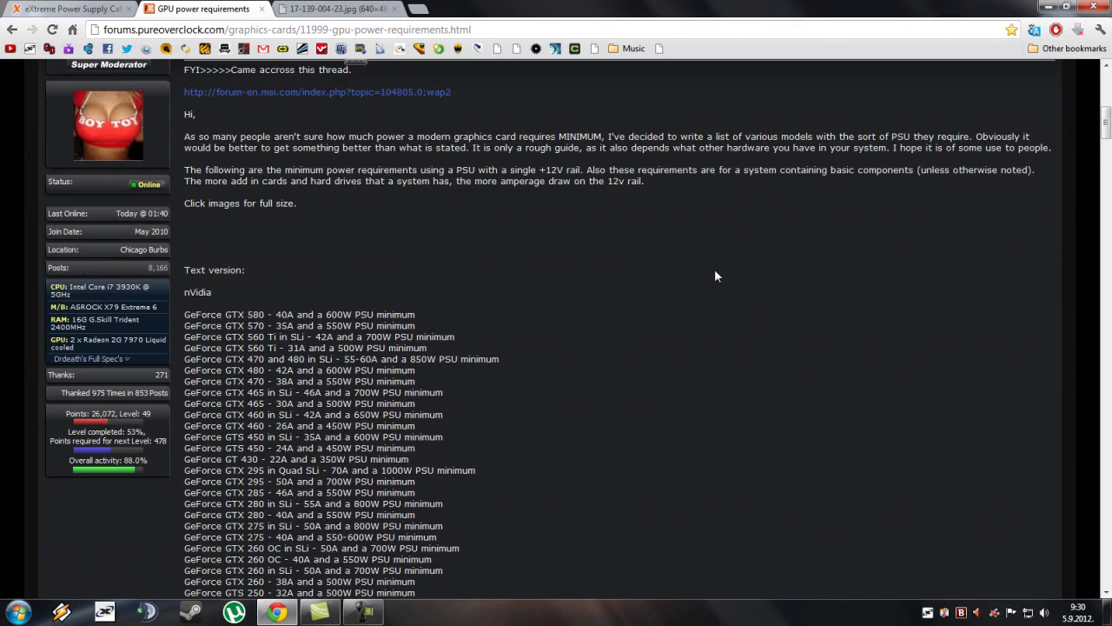
scroll(745, 287, "up", 5)
scroll(640, 405, "down", 8)
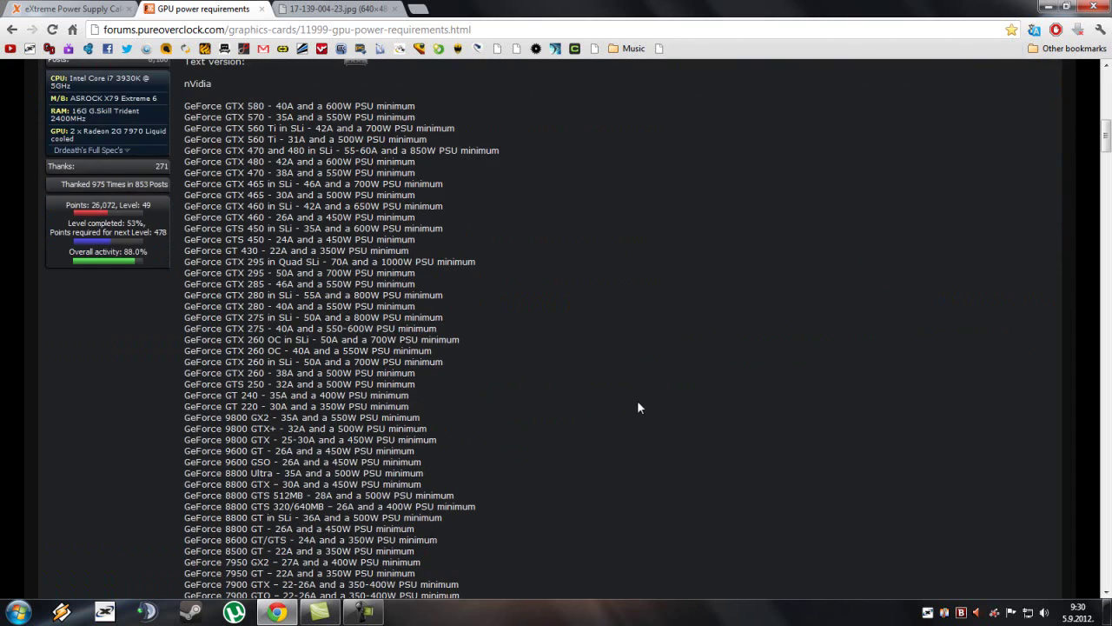
scroll(643, 408, "up", 6)
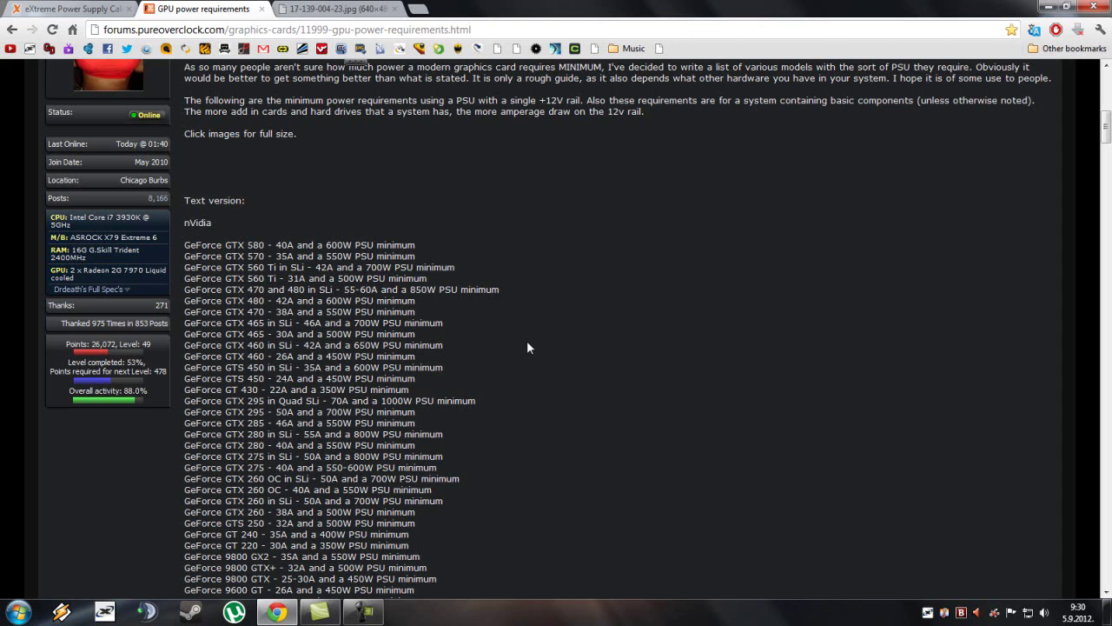
scroll(527, 345, "down", 3)
left_click(341, 9)
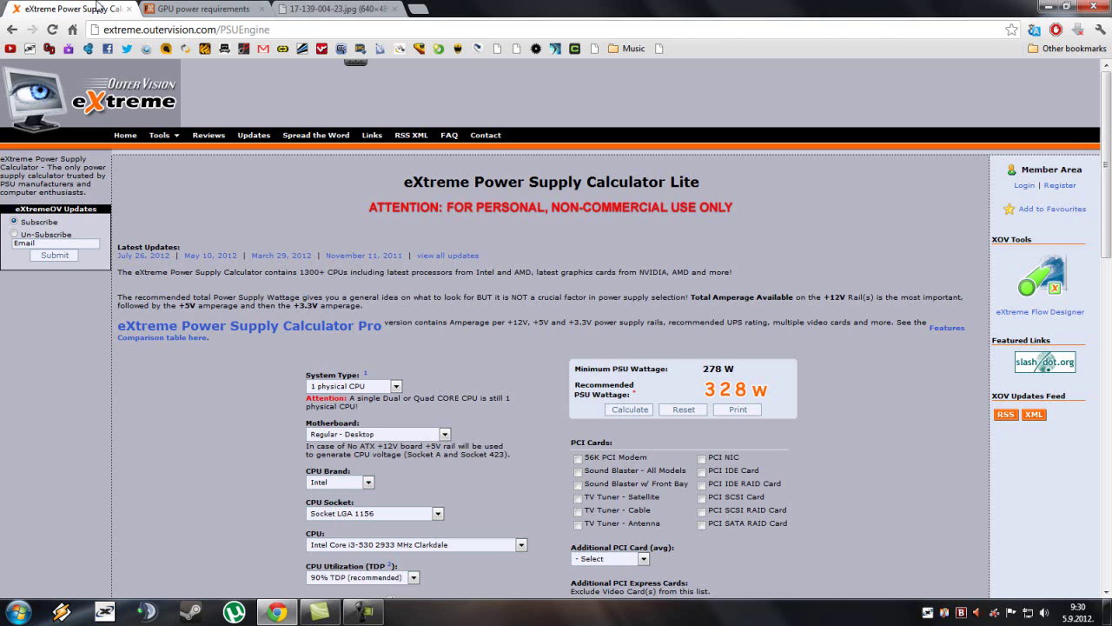
Switch back to the calculator results tab, then minimize Chrome to show the Windows 7 desktop
key("ctrl+Tab")
left_click(277, 612)
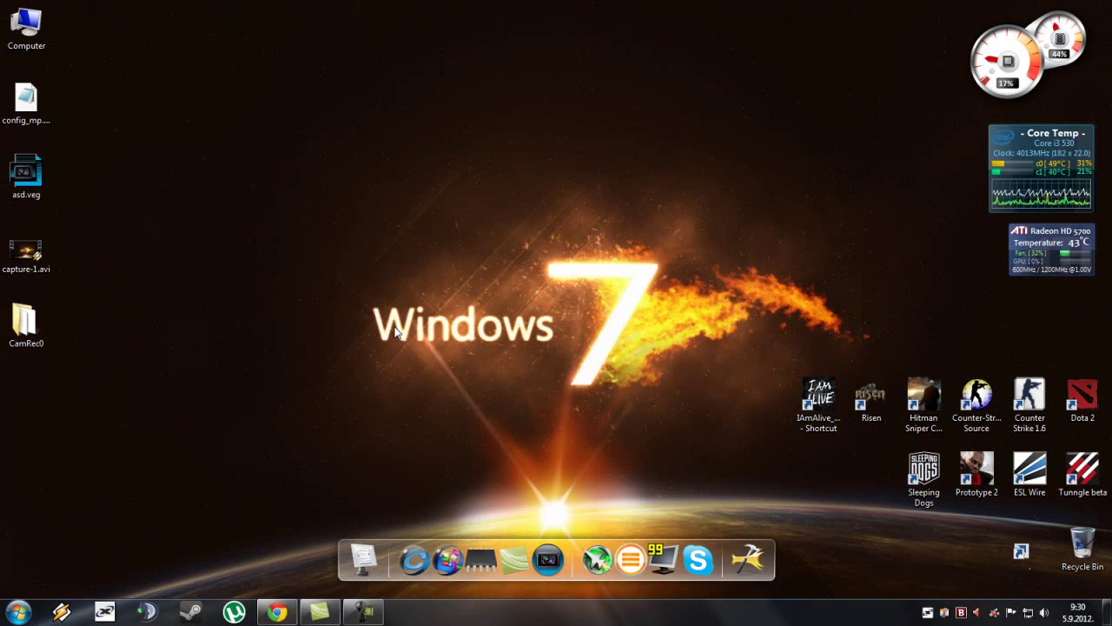